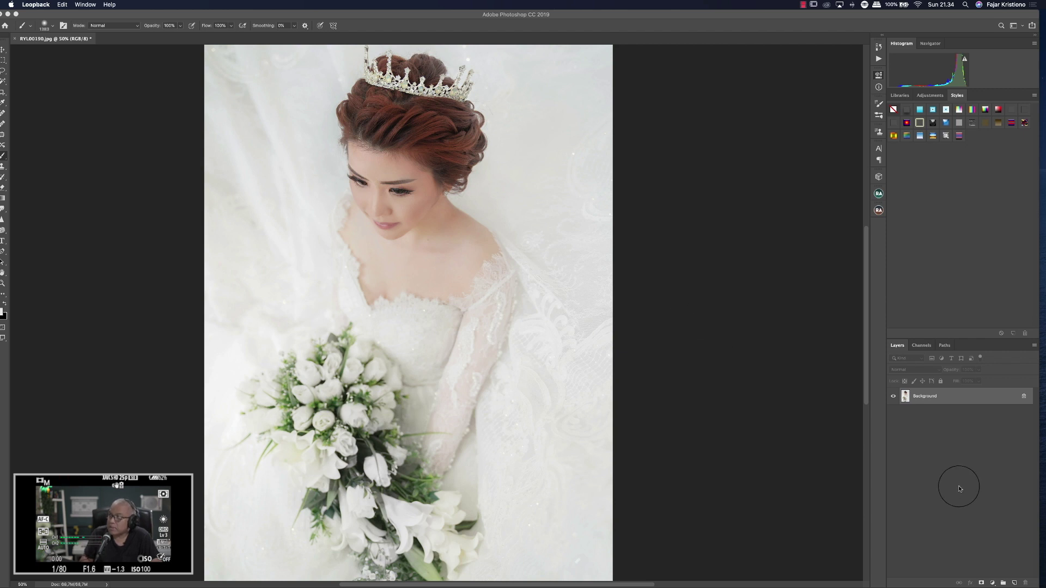
- Duplicate the Background layer of the bridal portrait
{"action": "left_click", "coordinate": [772, 347]}
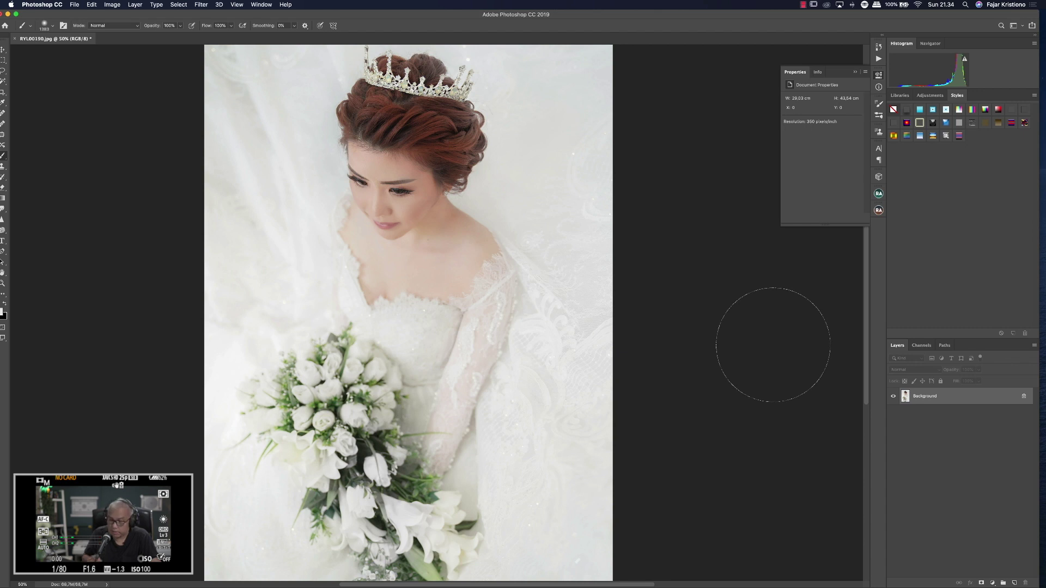
{"action": "key", "text": "super+minus"}
{"action": "key", "text": "super+plus"}
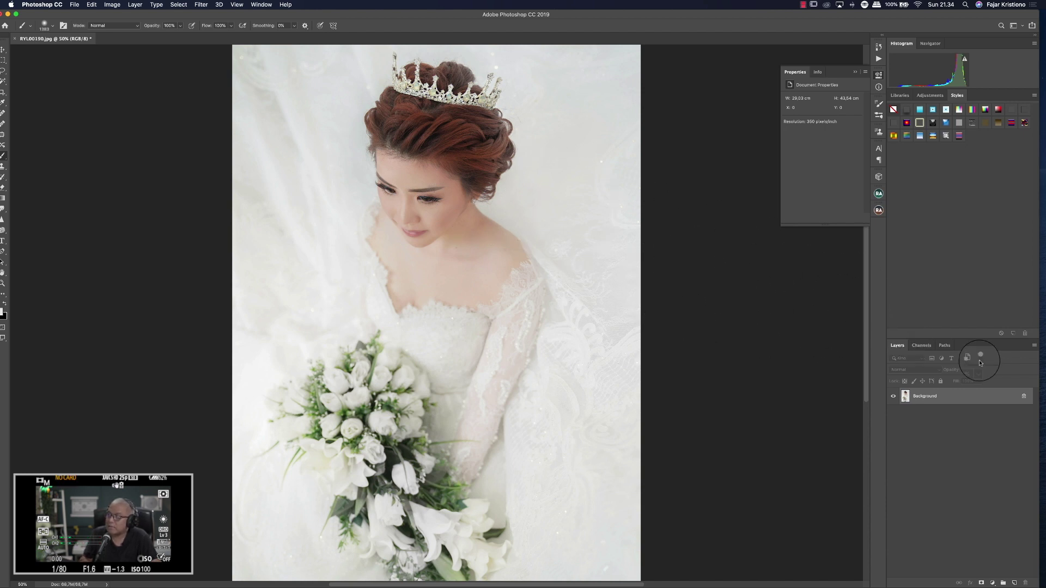
{"action": "left_click_drag", "start_coordinate": [986, 397], "coordinate": [1001, 497]}
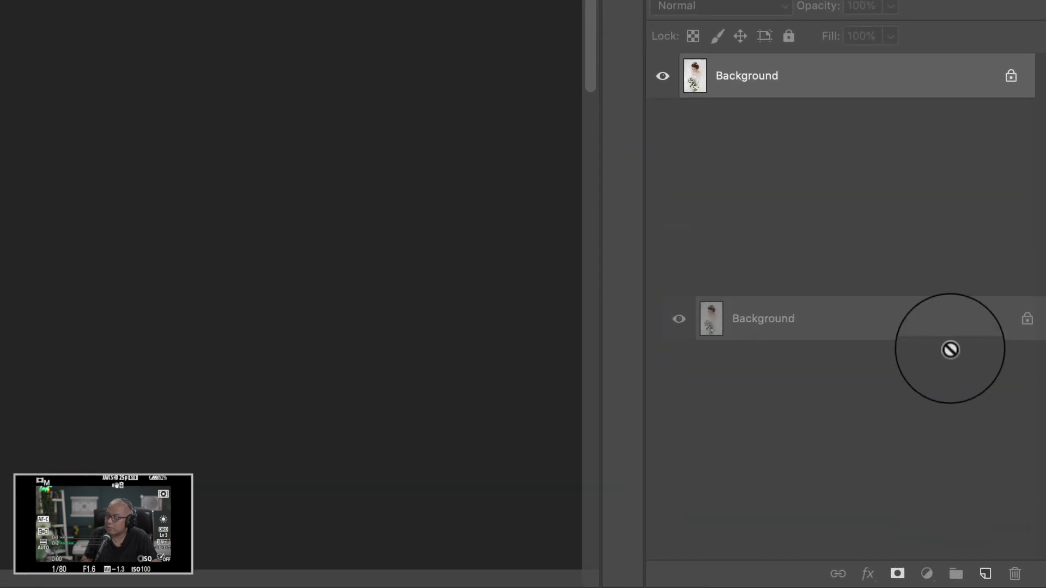
{"action": "left_click_drag", "start_coordinate": [951, 350], "coordinate": [984, 579]}
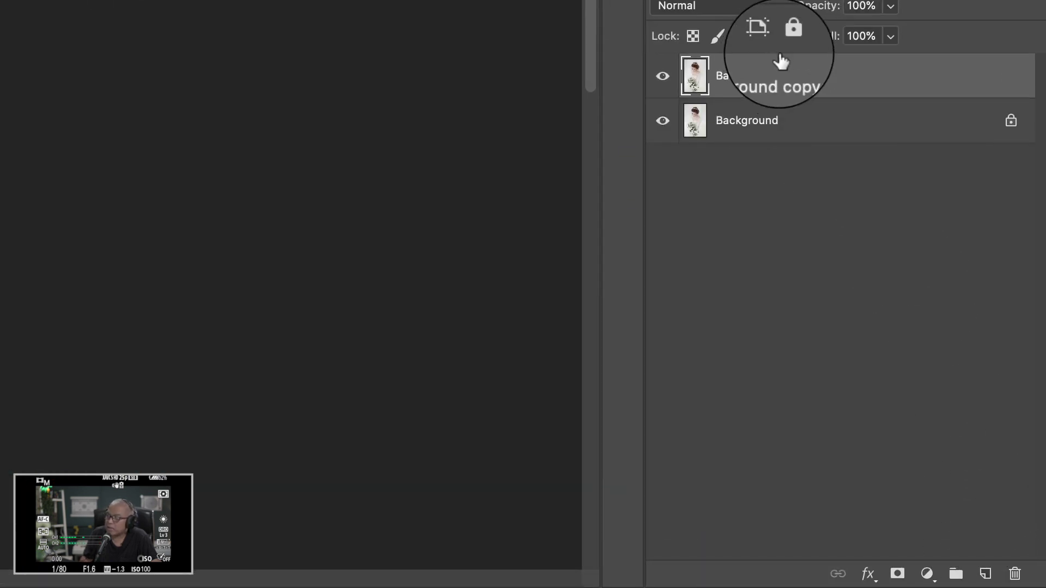
- Convert the Background copy layer to a smart object
{"action": "right_click", "coordinate": [697, 77]}
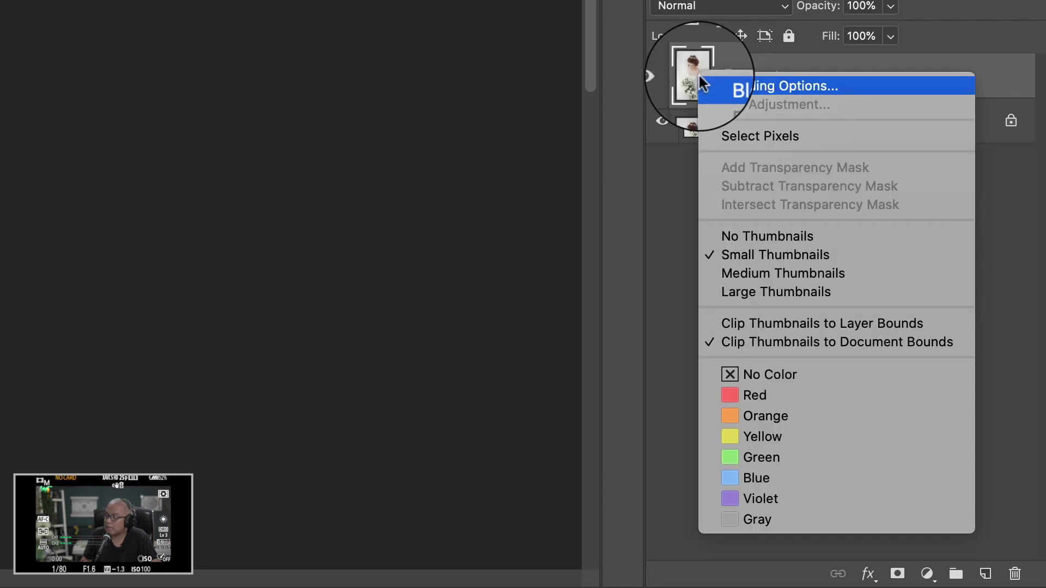
{"action": "left_click", "coordinate": [836, 75]}
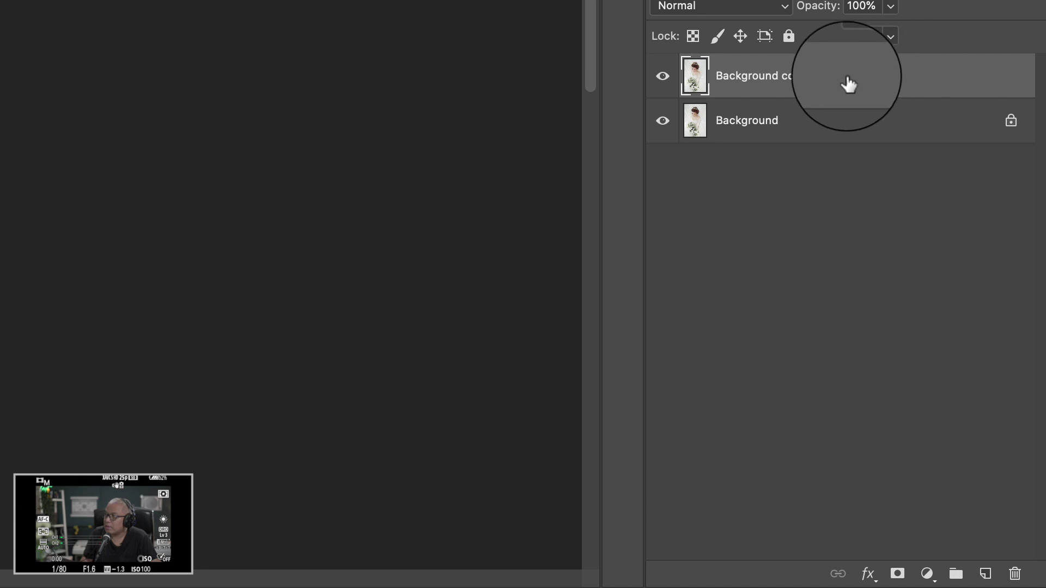
{"action": "right_click", "coordinate": [839, 75]}
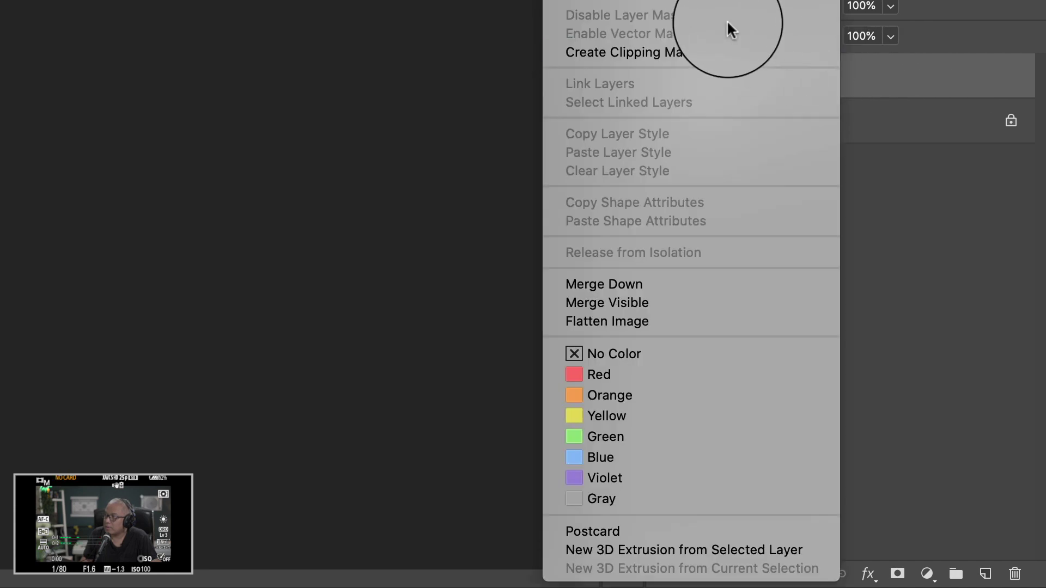
{"action": "left_click", "coordinate": [654, 3]}
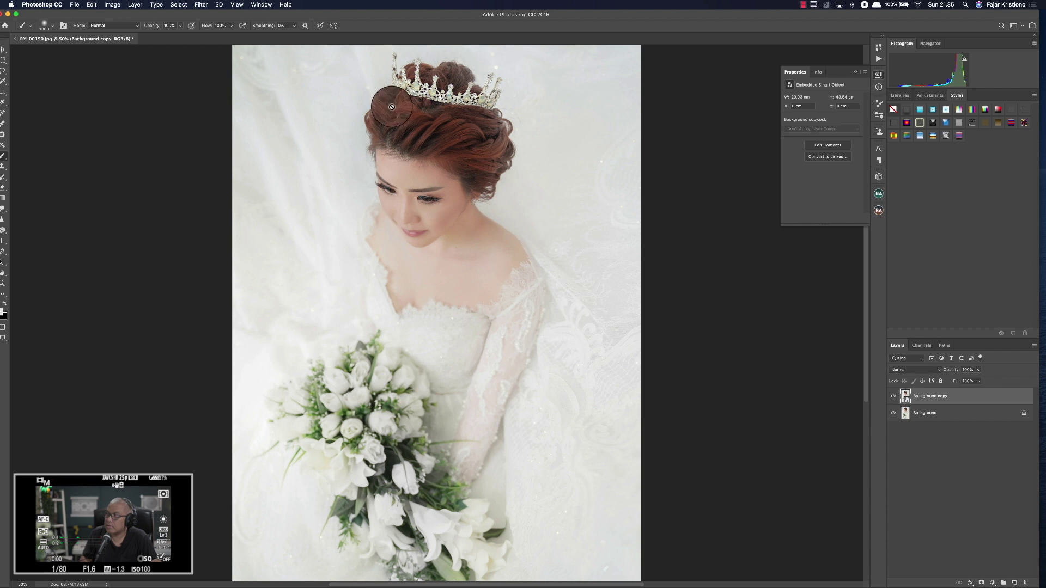
- Select the photo's white areas with Color Range using Sampled Colors and fuzziness 30, and copy the selection to a new layer
{"action": "left_click", "coordinate": [178, 7]}
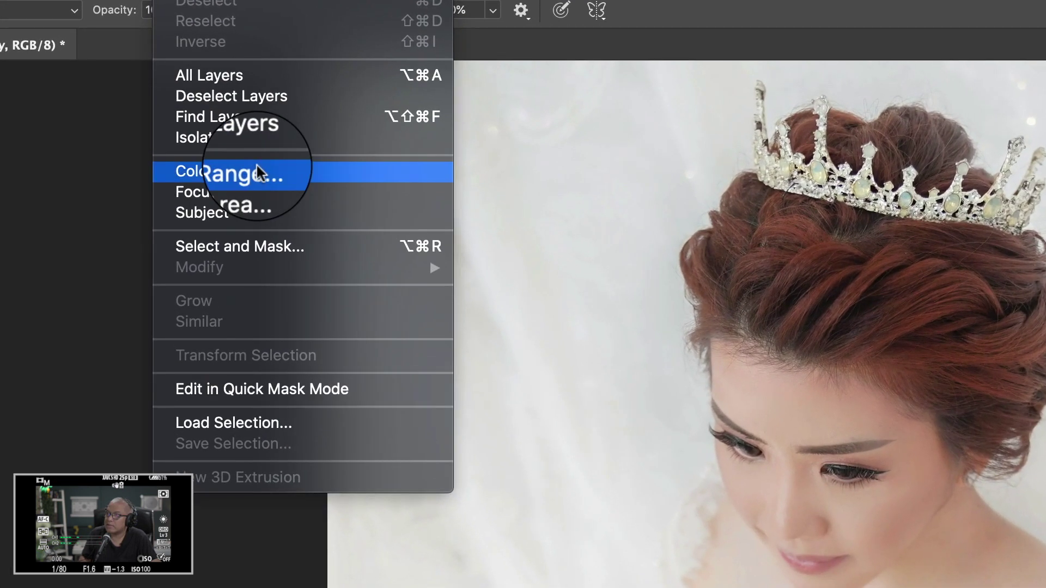
{"action": "left_click", "coordinate": [216, 86]}
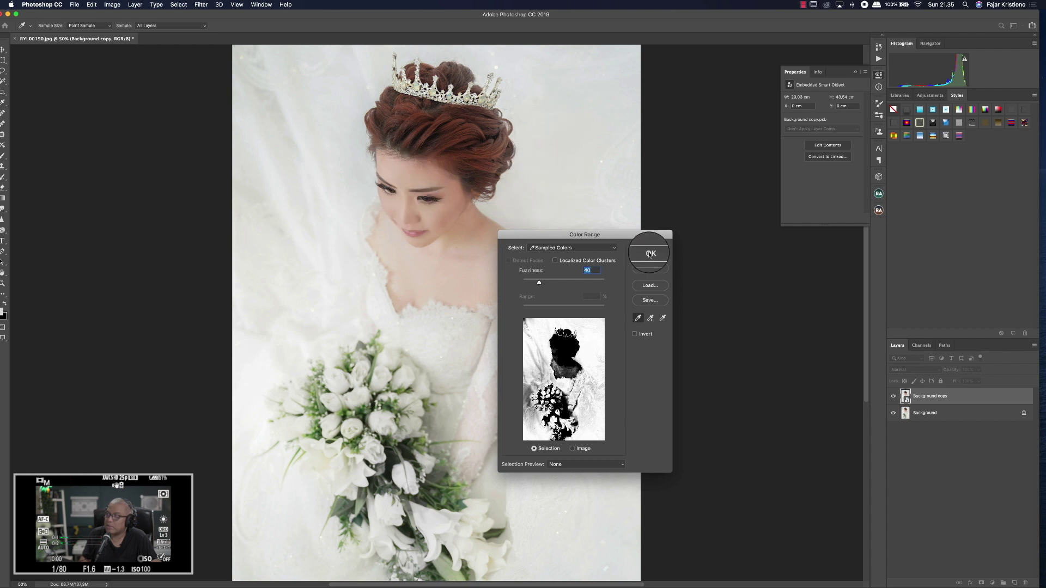
{"action": "mouse_move", "coordinate": [539, 283]}
{"action": "left_mouse_down"}
{"action": "mouse_move", "coordinate": [548, 283]}
{"action": "mouse_move", "coordinate": [535, 284]}
{"action": "left_mouse_up"}
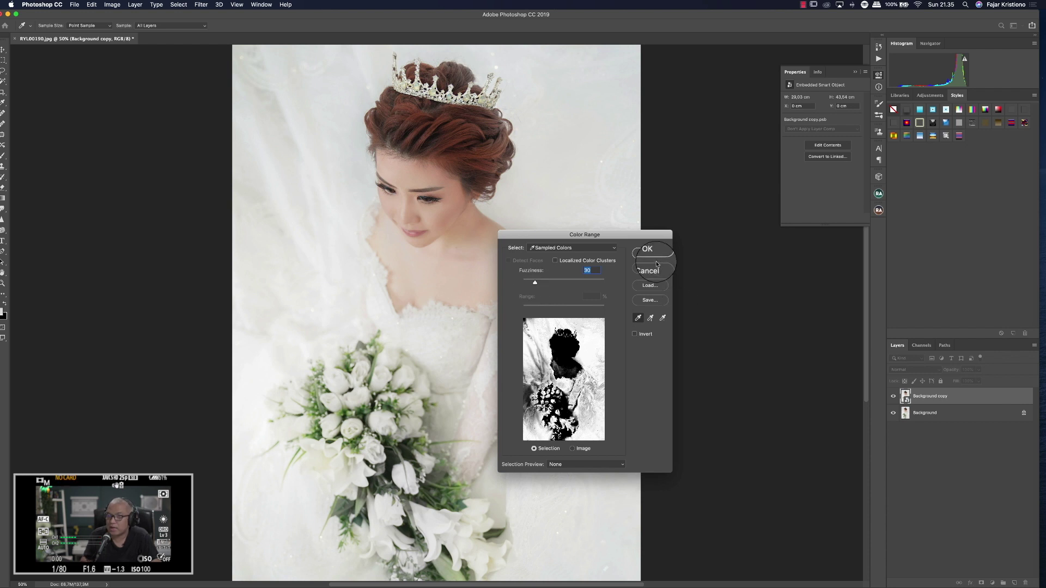
{"action": "left_click", "coordinate": [653, 255]}
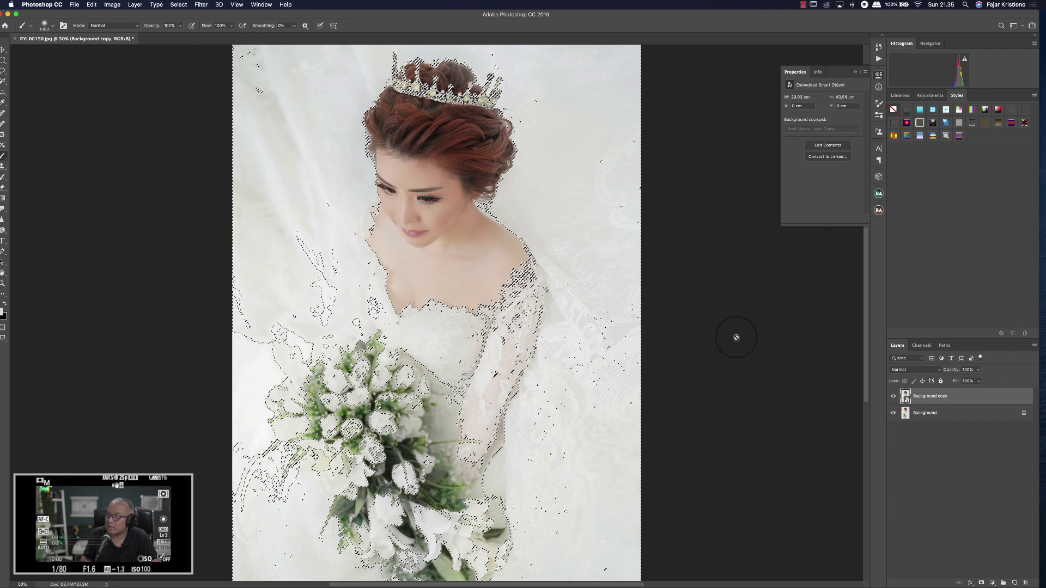
{"action": "left_click", "coordinate": [959, 398]}
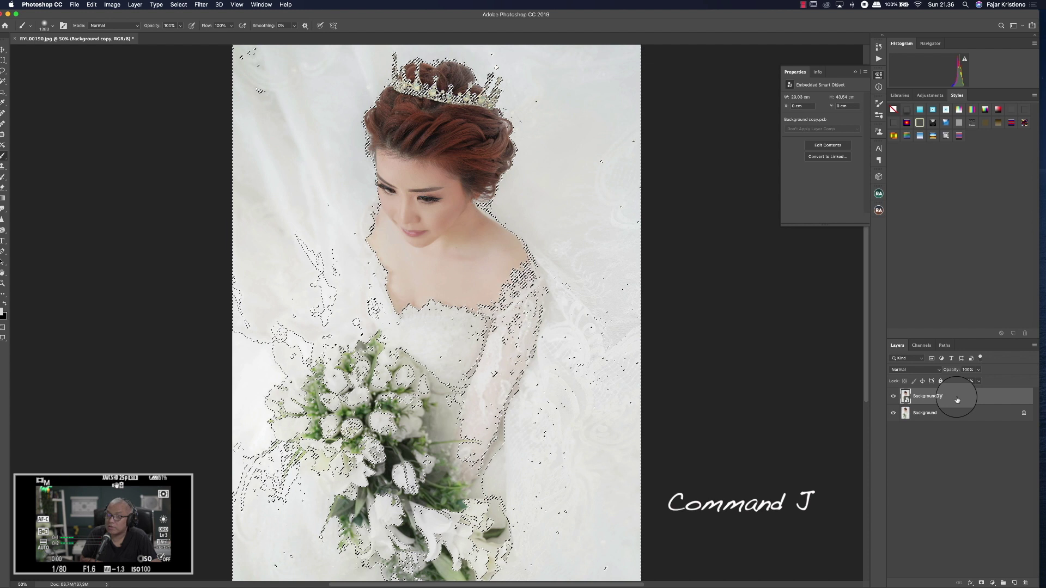
{"action": "key", "text": "super+j"}
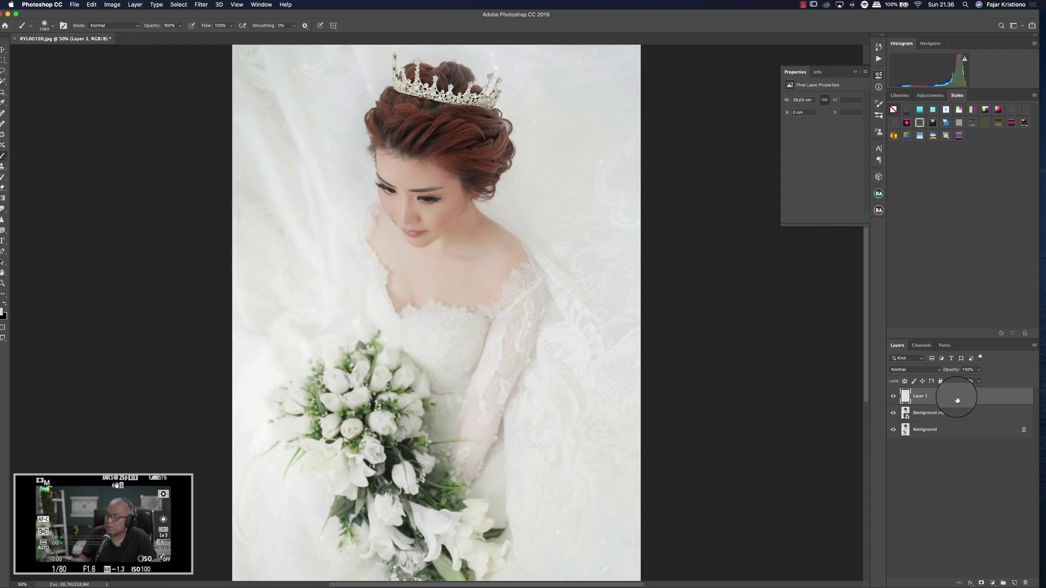
- Examine the copied white areas on their own by temporarily hiding the layers beneath, and show all layers again
{"action": "left_click", "coordinate": [895, 416]}
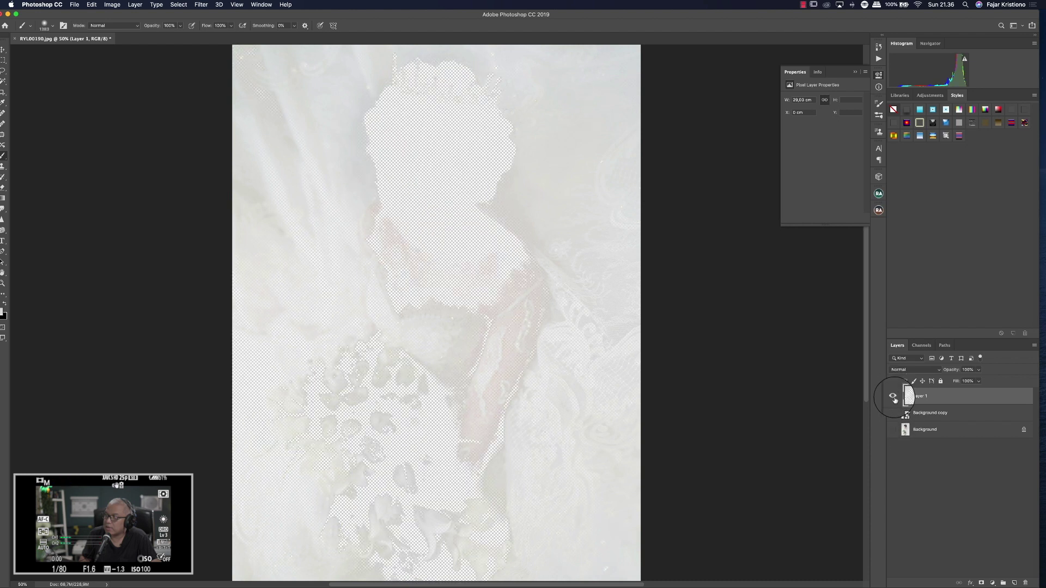
{"action": "left_click", "coordinate": [894, 398]}
{"action": "left_click", "coordinate": [894, 398]}
{"action": "left_click", "coordinate": [894, 429]}
{"action": "left_click", "coordinate": [894, 413]}
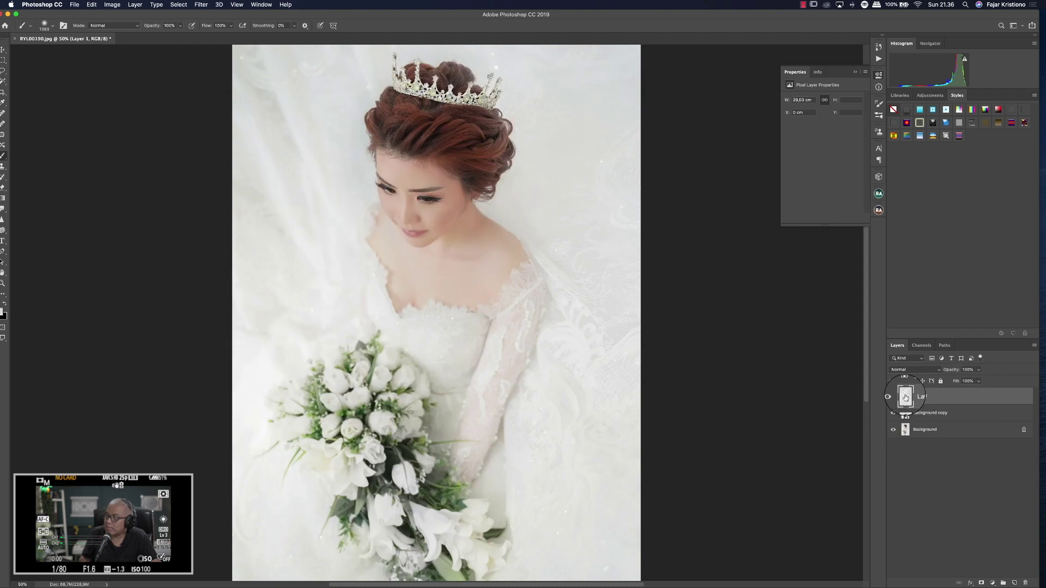
- Convert Layer 1 to a smart object and start an Iris Blur on it from the Blur Gallery
{"action": "right_click", "coordinate": [906, 399]}
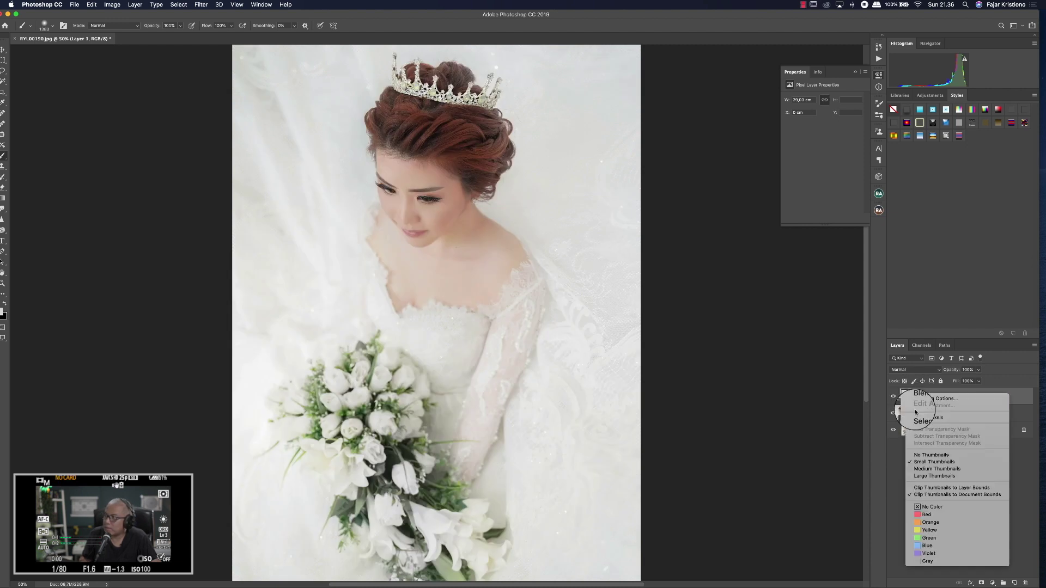
{"action": "right_click", "coordinate": [962, 388]}
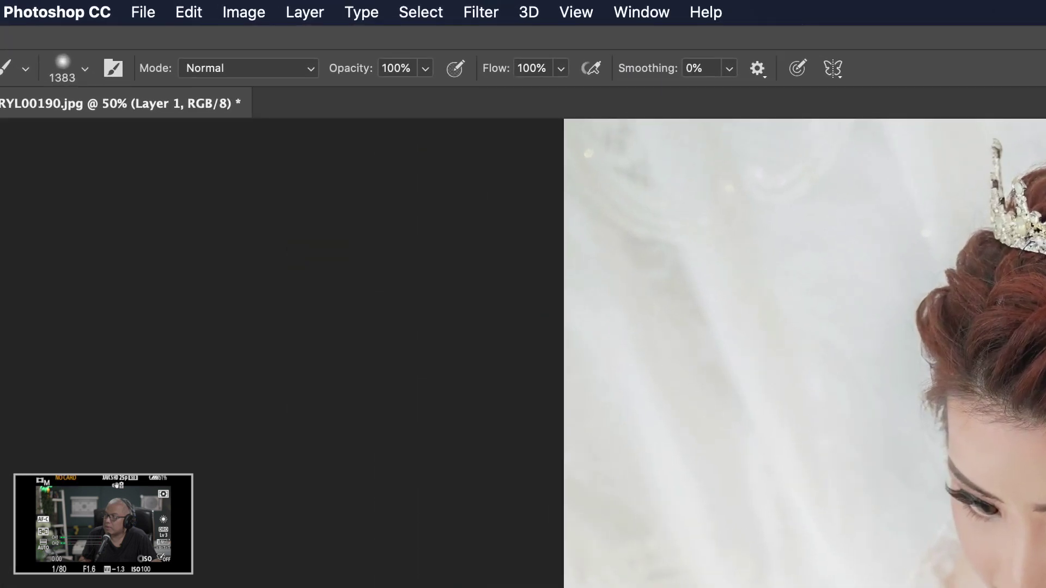
{"action": "left_click", "coordinate": [481, 12]}
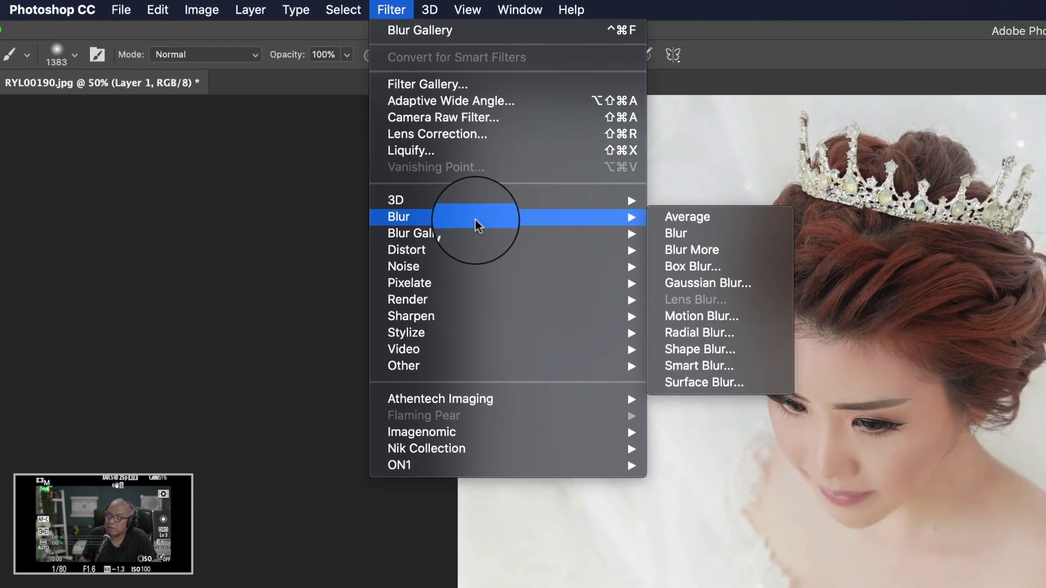
{"action": "mouse_move", "coordinate": [593, 302]}
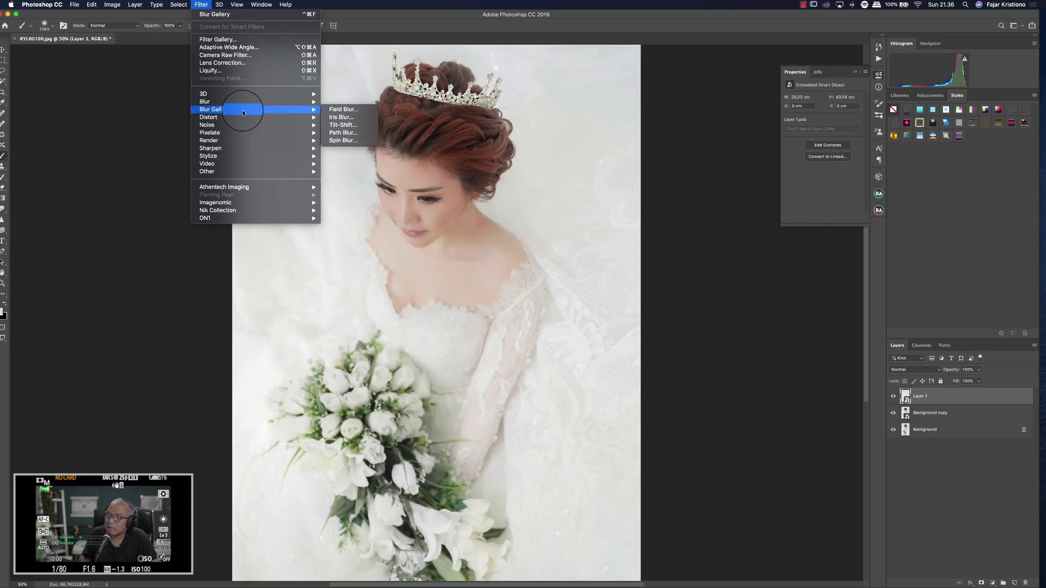
{"action": "left_click", "coordinate": [343, 110]}
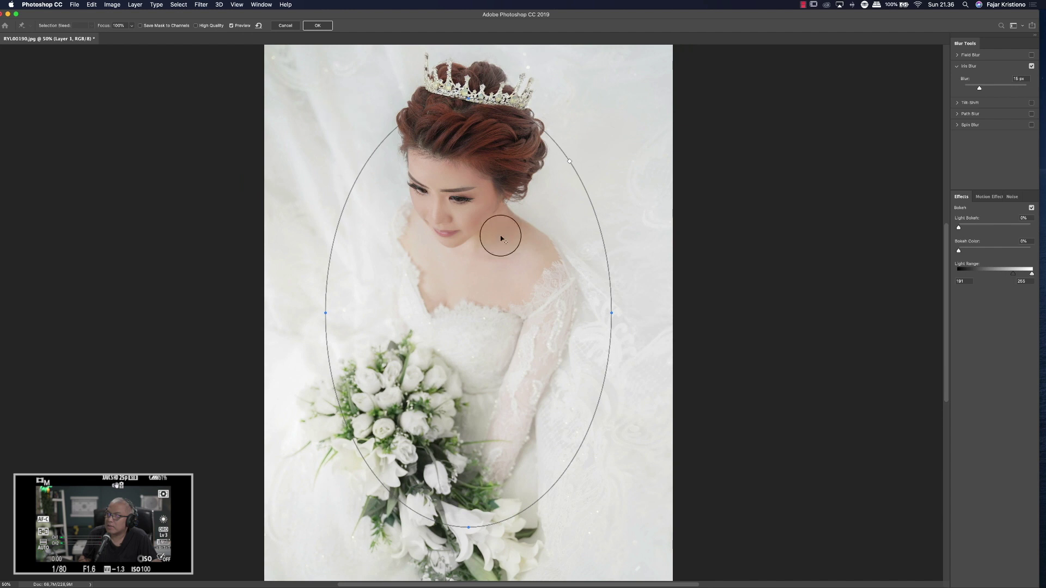
- Center the iris blur ellipse on the bride's face, pull in its sharp zone and widen the ellipse slightly
{"action": "left_click_drag", "start_coordinate": [471, 314], "coordinate": [457, 222]}
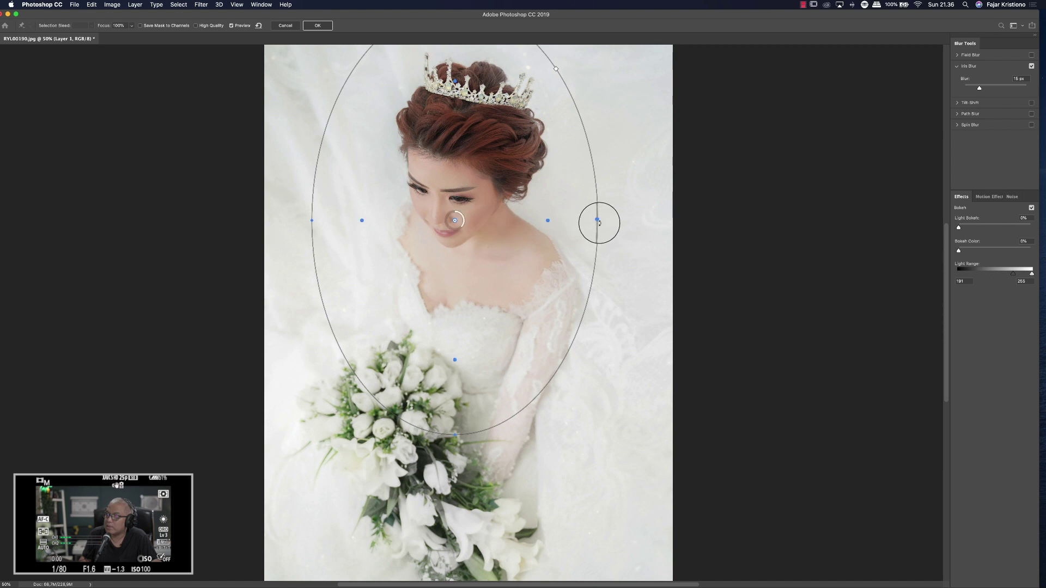
{"action": "mouse_move", "coordinate": [547, 221]}
{"action": "left_mouse_down"}
{"action": "mouse_move", "coordinate": [562, 222]}
{"action": "mouse_move", "coordinate": [533, 222]}
{"action": "left_mouse_up"}
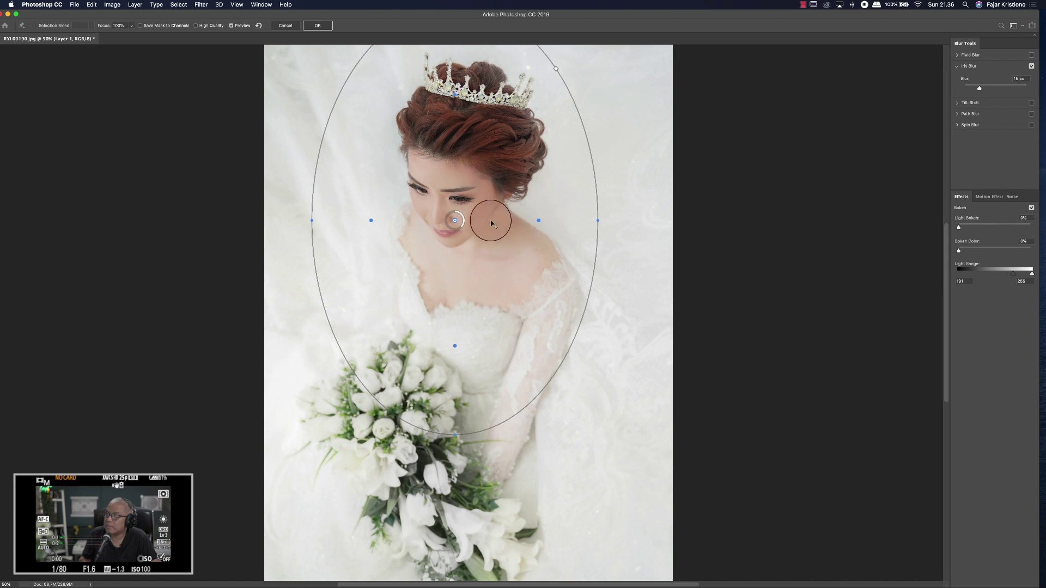
{"action": "left_click_drag", "start_coordinate": [453, 223], "coordinate": [444, 218]}
{"action": "left_click_drag", "start_coordinate": [593, 214], "coordinate": [611, 218]}
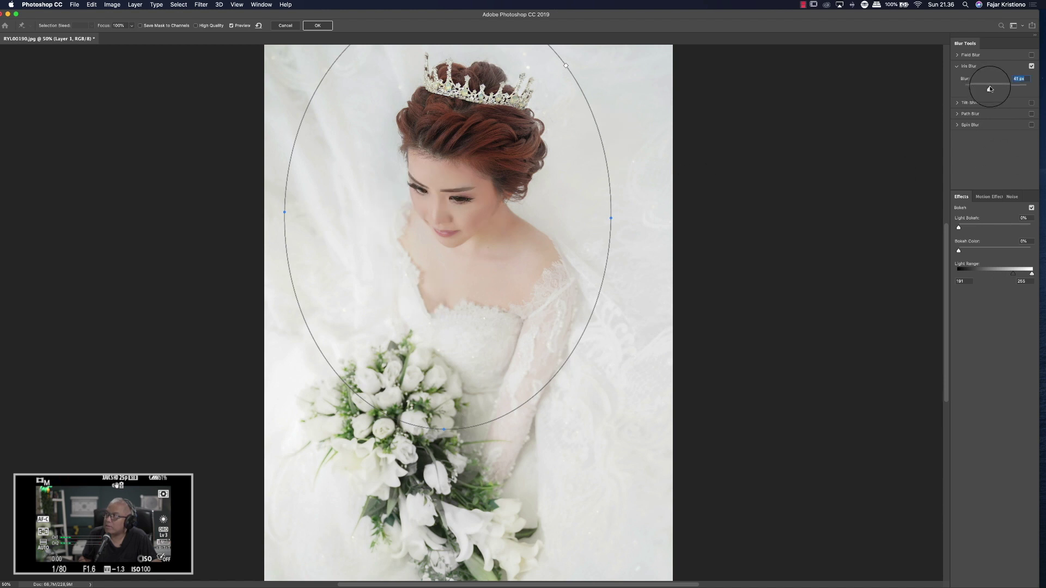
- Increase the iris blur strength, make the ellipse's outline squarer and apply the blur to Layer 1
{"action": "left_click_drag", "start_coordinate": [990, 89], "coordinate": [1044, 94]}
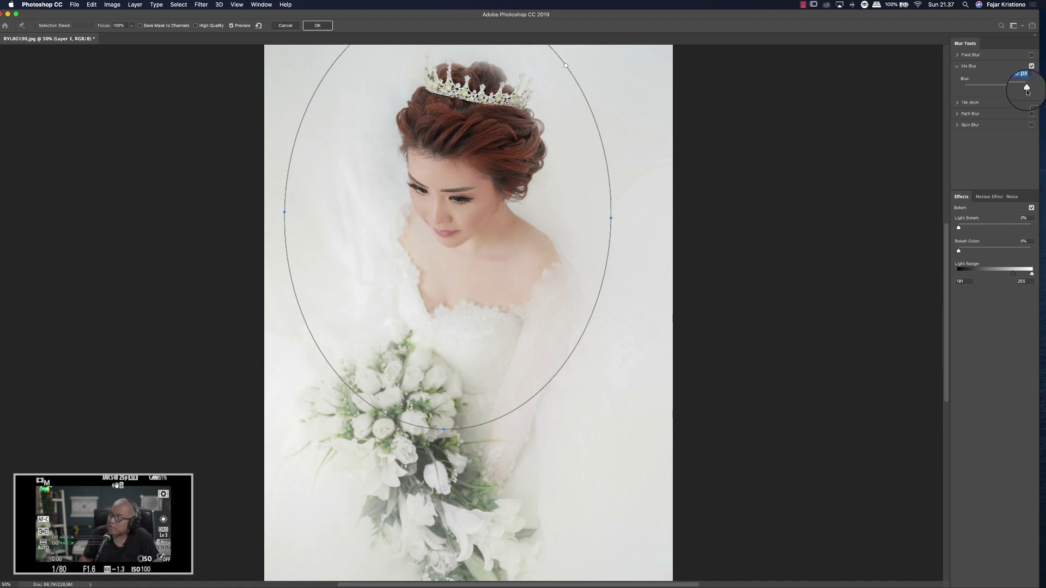
{"action": "left_click_drag", "start_coordinate": [1023, 85], "coordinate": [1002, 94]}
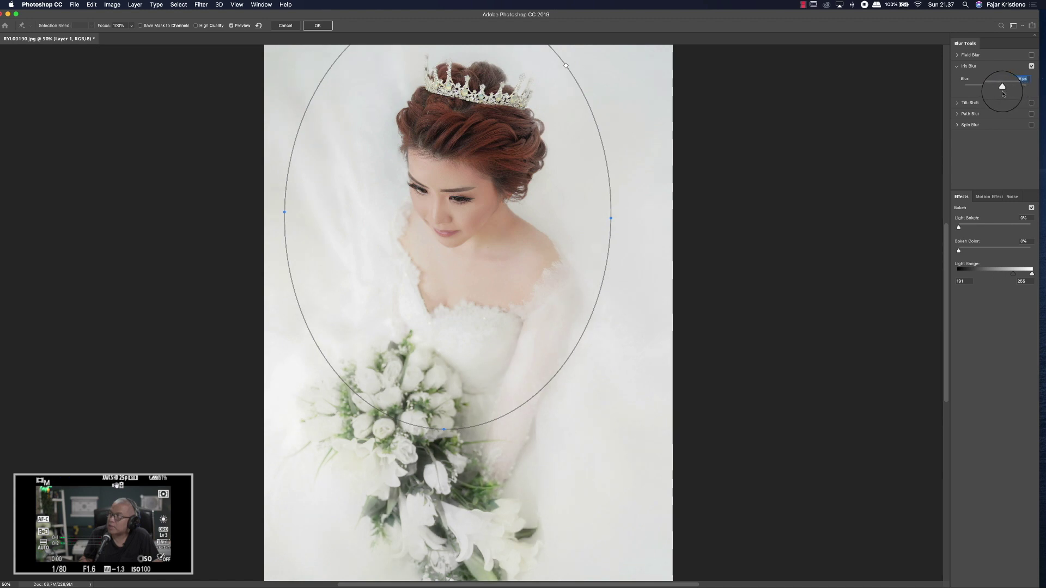
{"action": "left_click_drag", "start_coordinate": [566, 65], "coordinate": [596, 47]}
{"action": "left_click", "coordinate": [318, 25]}
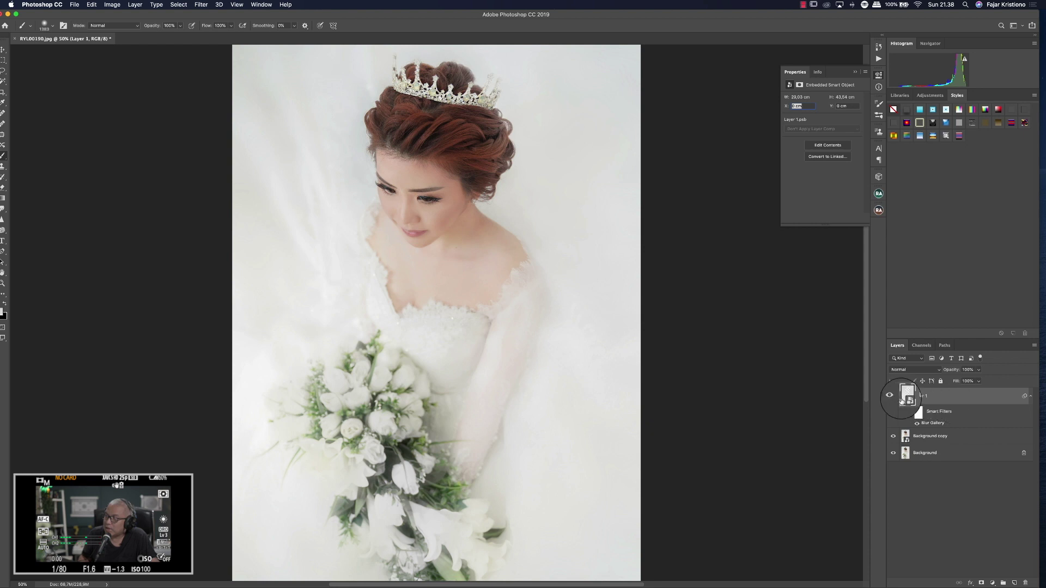
- Compare the portrait with and without the blurred Layer 1 by toggling the layer's visibility
{"action": "left_click", "coordinate": [893, 397]}
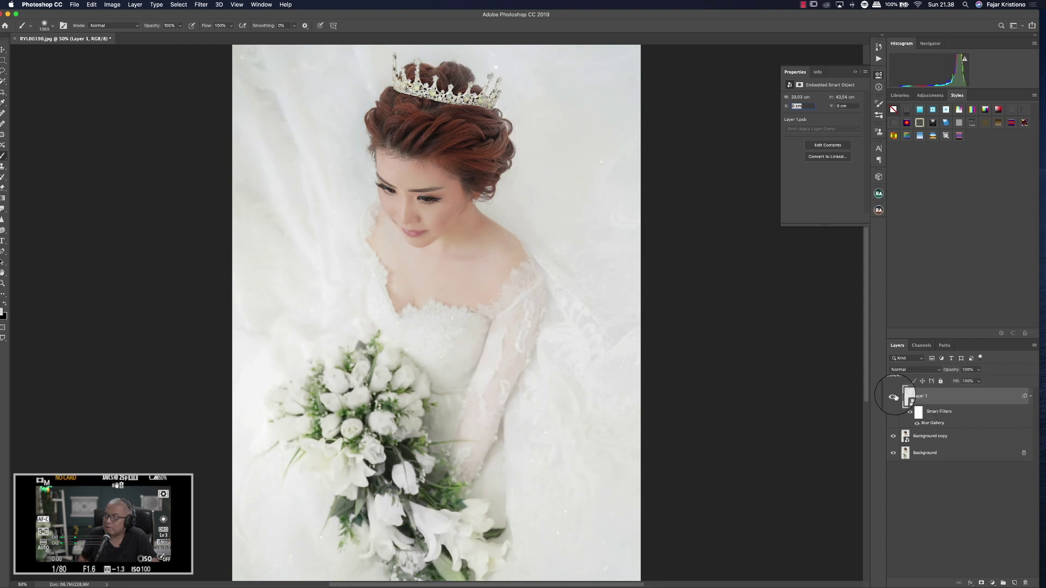
{"action": "left_click", "coordinate": [894, 398]}
{"action": "left_click", "coordinate": [894, 397]}
{"action": "left_click", "coordinate": [894, 397]}
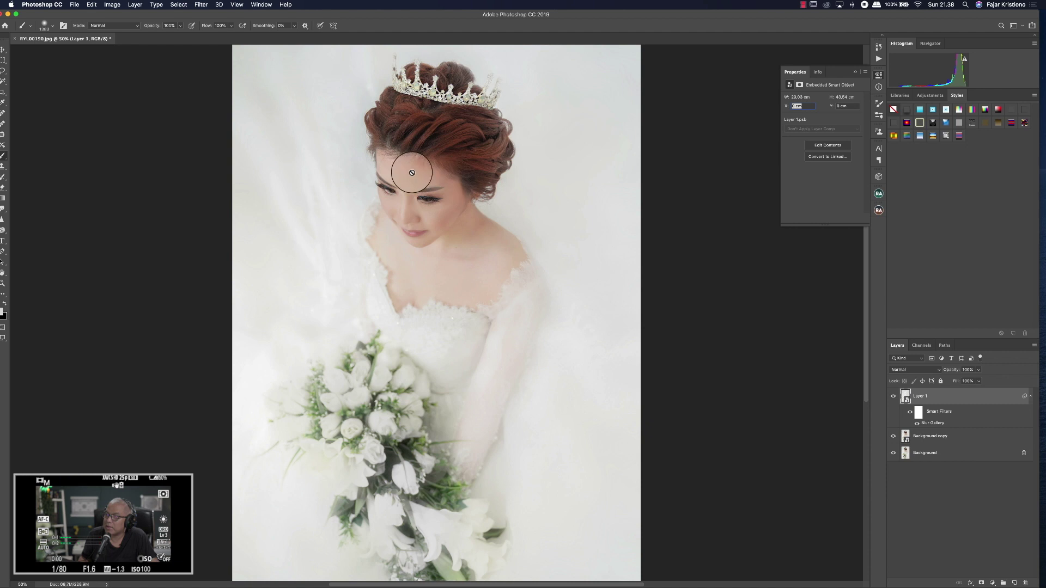
{"action": "left_click", "coordinate": [893, 397]}
{"action": "left_click", "coordinate": [894, 397]}
- Add a layer mask to Layer 1 and paint black over the bouquet with a brush at 48% opacity to reduce the blur
{"action": "left_click", "coordinate": [982, 583]}
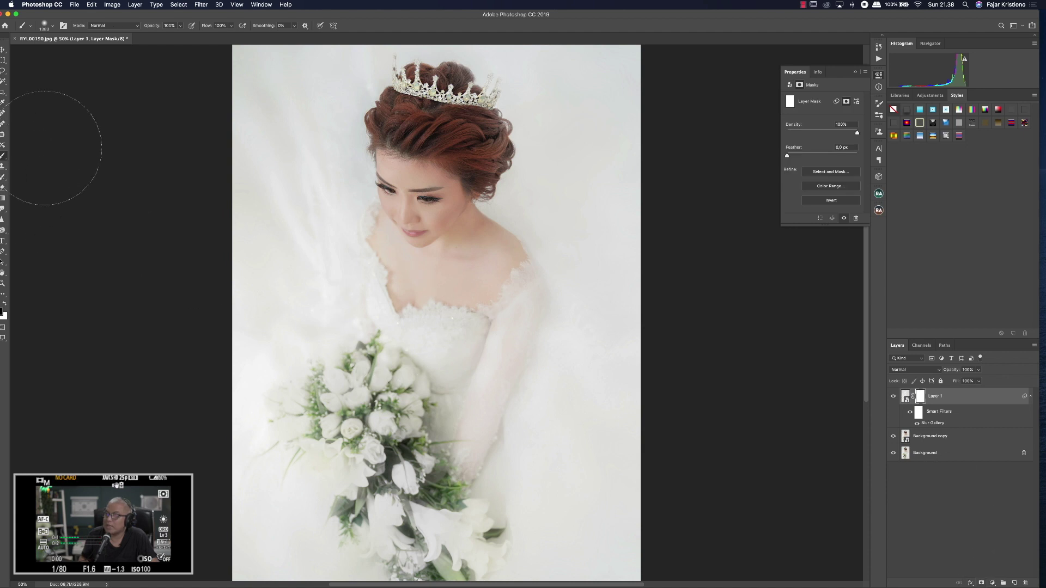
{"action": "left_click_drag", "start_coordinate": [74, 15], "coordinate": [80, 14]}
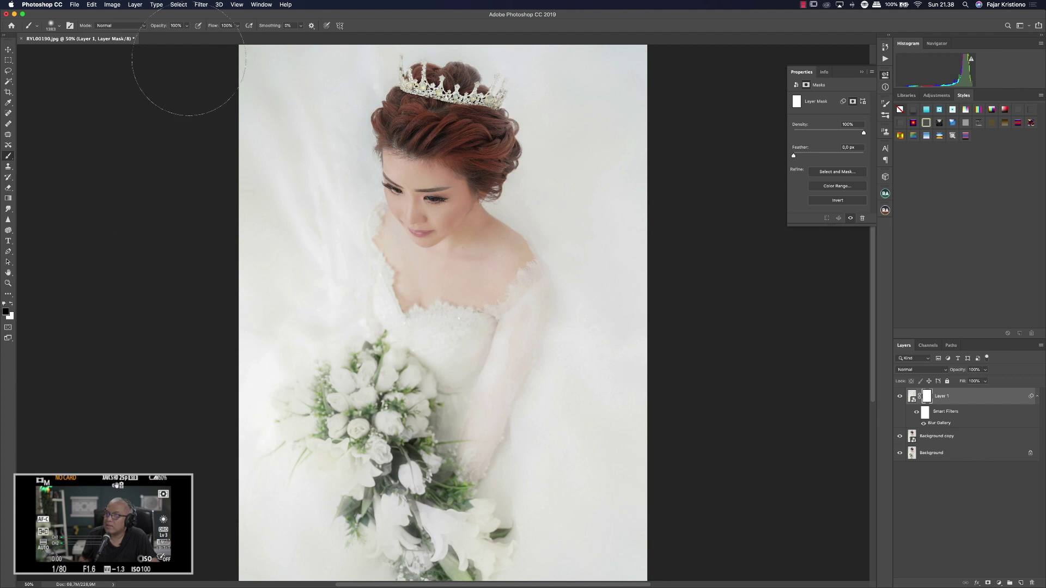
{"action": "left_click_drag", "start_coordinate": [164, 26], "coordinate": [140, 28]}
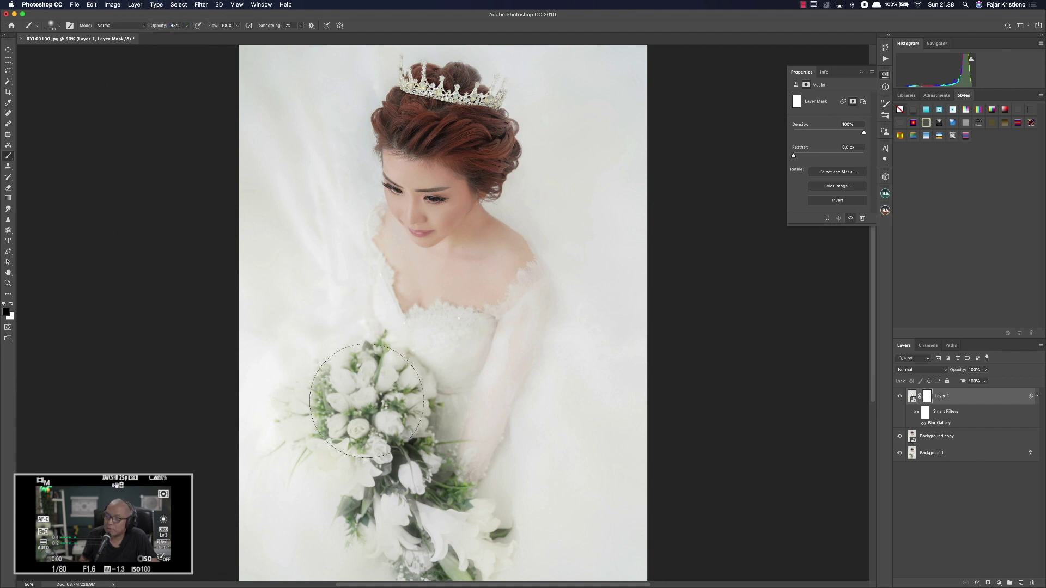
{"action": "mouse_move", "coordinate": [366, 401]}
{"action": "left_mouse_down"}
{"action": "mouse_move", "coordinate": [376, 381]}
{"action": "mouse_move", "coordinate": [371, 392]}
{"action": "mouse_move", "coordinate": [405, 471]}
{"action": "mouse_move", "coordinate": [385, 431]}
{"action": "mouse_move", "coordinate": [452, 365]}
{"action": "mouse_move", "coordinate": [414, 390]}
{"action": "left_mouse_up"}
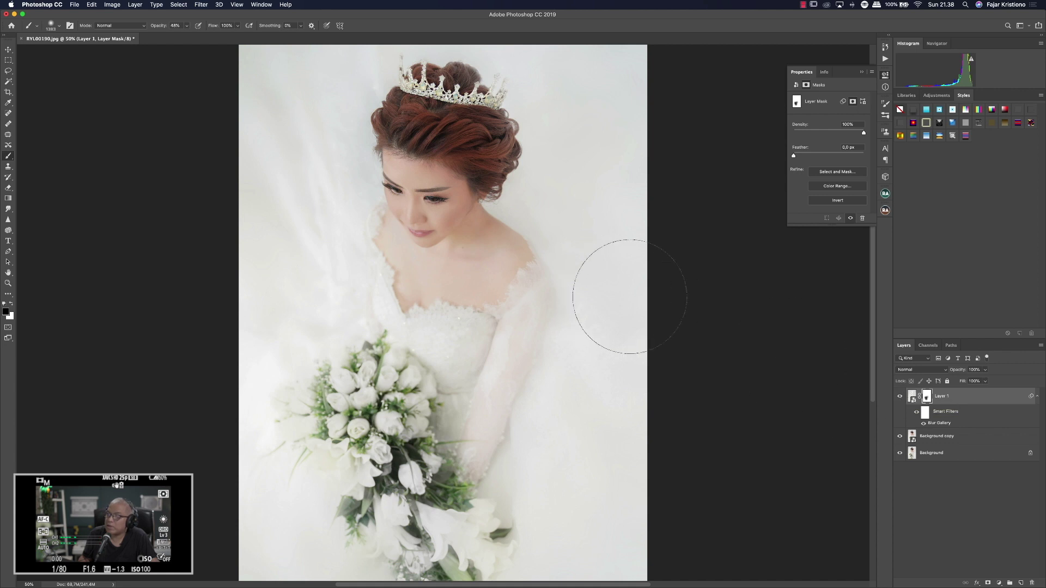
- Open the contents of the Layer 1 smart object to examine its original pixels
{"action": "left_click", "coordinate": [914, 402]}
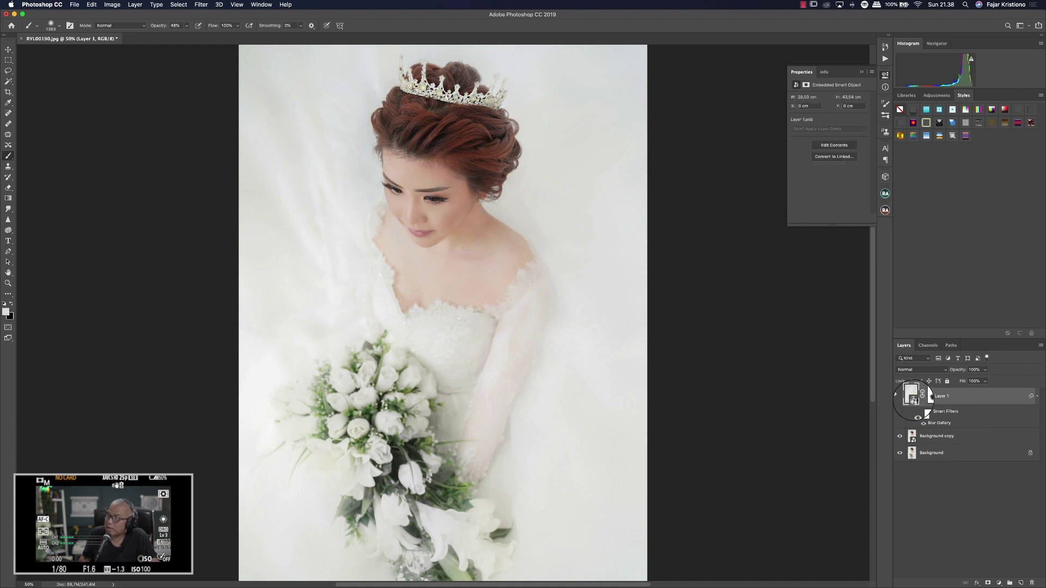
{"action": "double_click", "coordinate": [913, 400]}
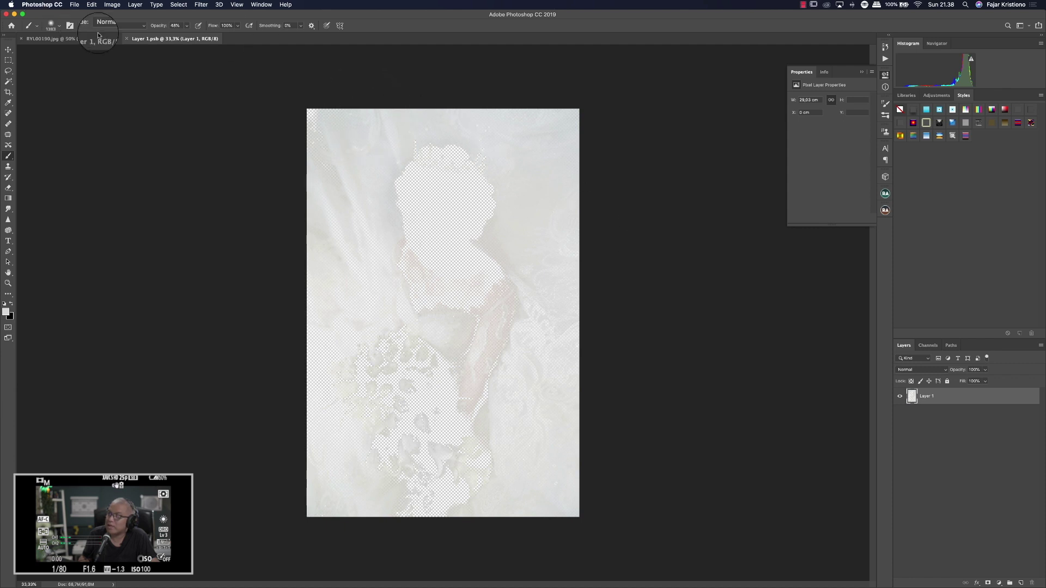
- Return to the portrait, group Layer 1 with Background copy and compare the image with and without the group
{"action": "left_click", "coordinate": [127, 39]}
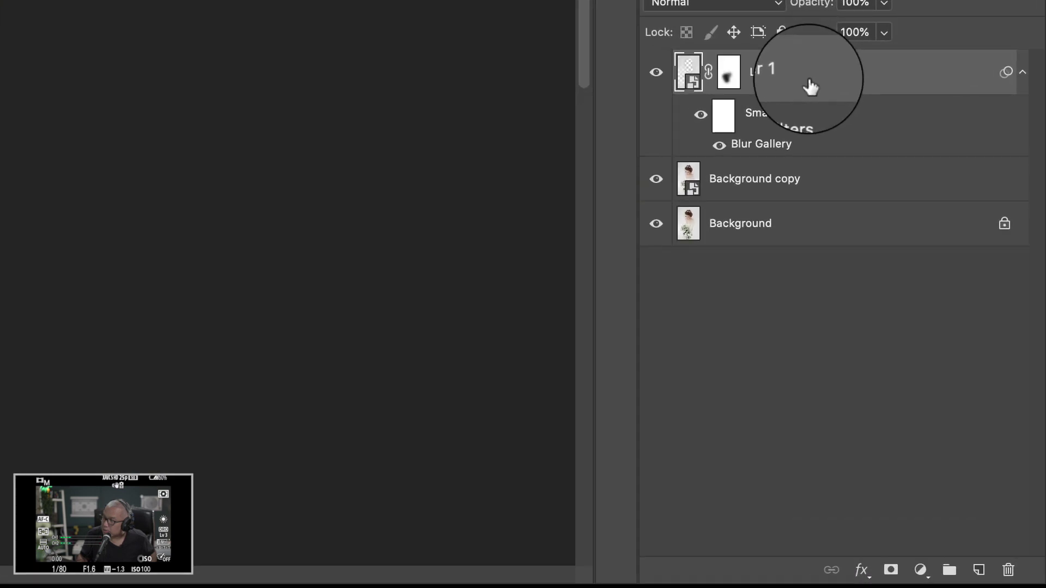
{"action": "left_click", "coordinate": [798, 182], "text": "shift"}
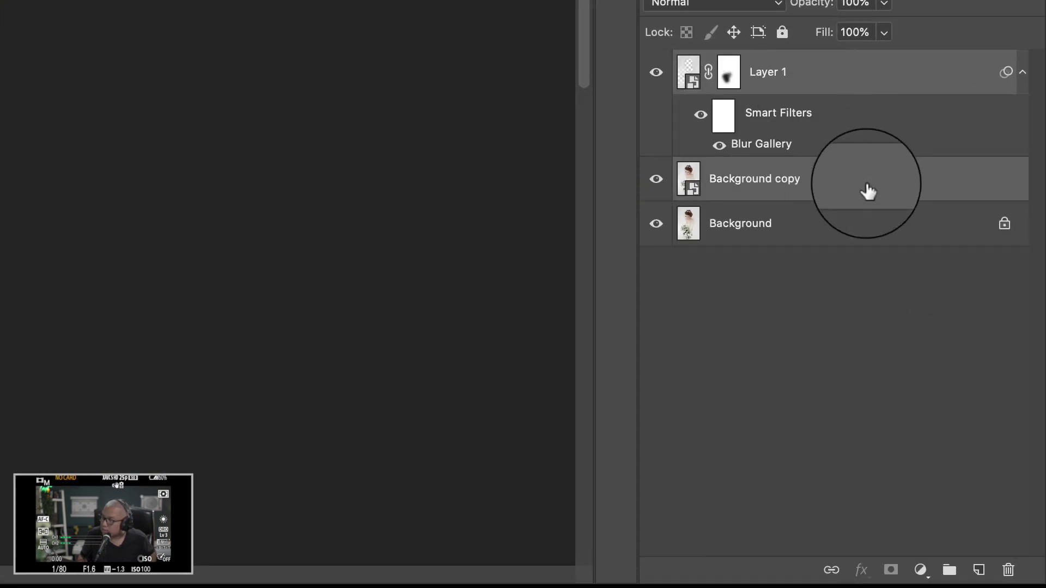
{"action": "left_click_drag", "start_coordinate": [868, 192], "coordinate": [950, 568]}
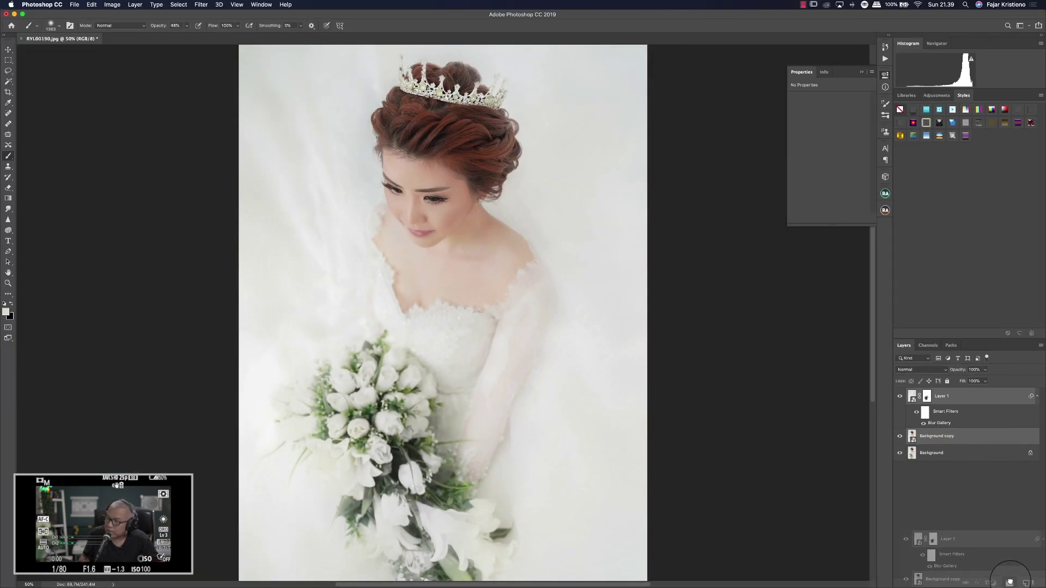
{"action": "left_click_drag", "start_coordinate": [1011, 581], "coordinate": [1010, 582]}
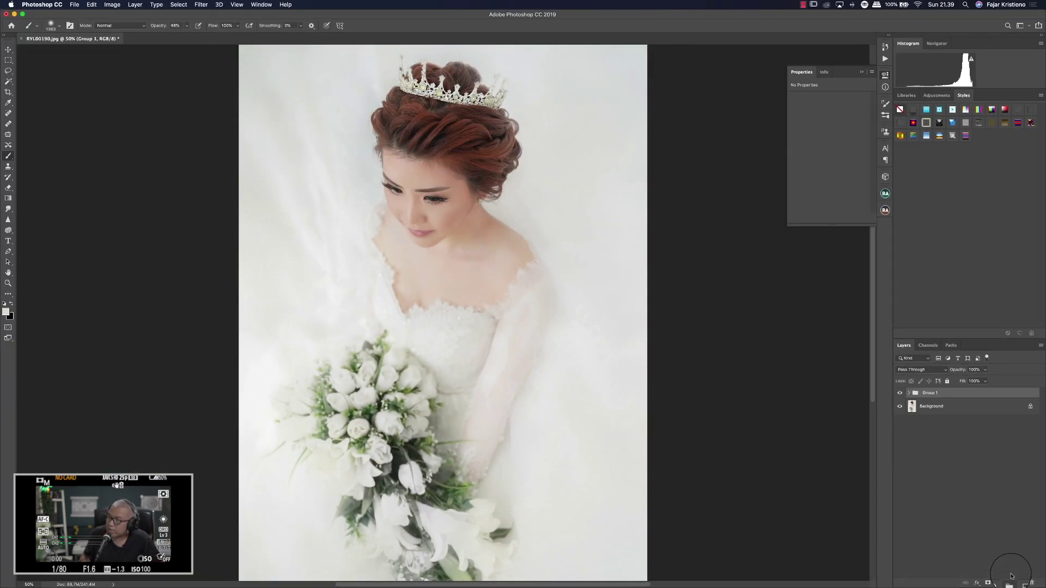
{"action": "left_click", "coordinate": [900, 393]}
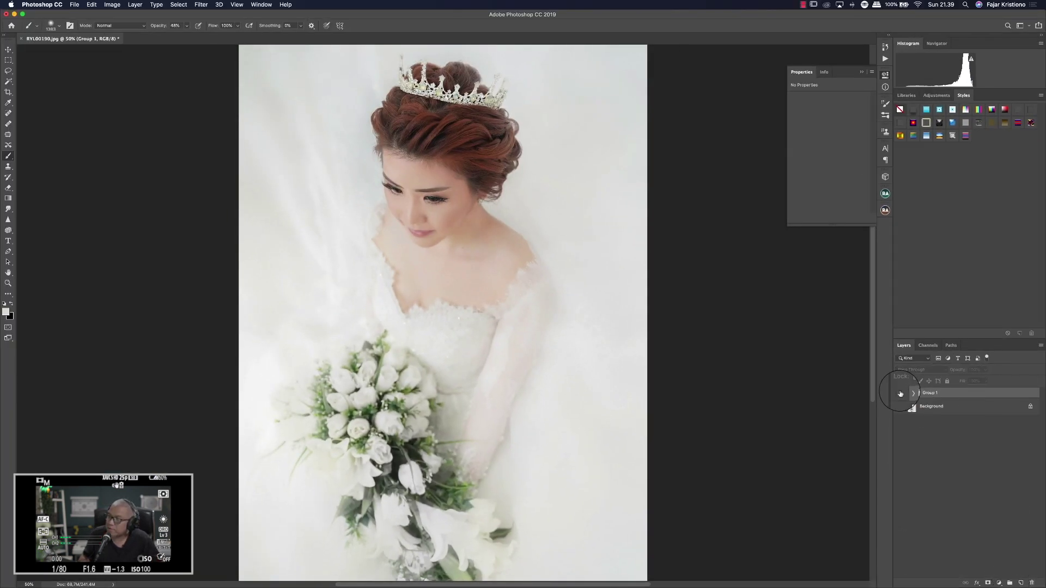
{"action": "left_click", "coordinate": [901, 393]}
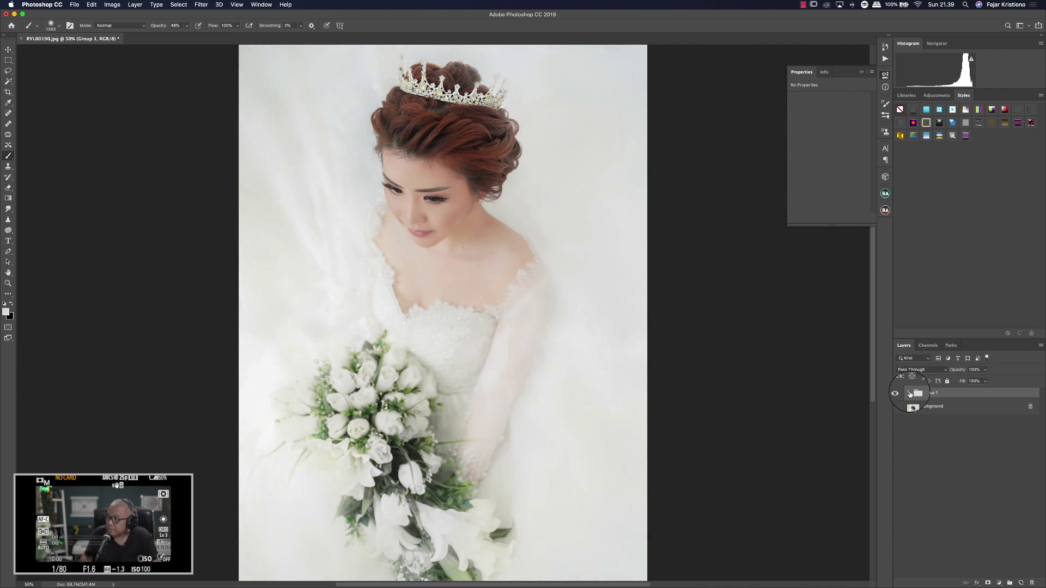
- Add a Levels adjustment layer above Group 1 with midtones at 0.87 and output levels of 31 and 245
{"action": "left_click", "coordinate": [1003, 584]}
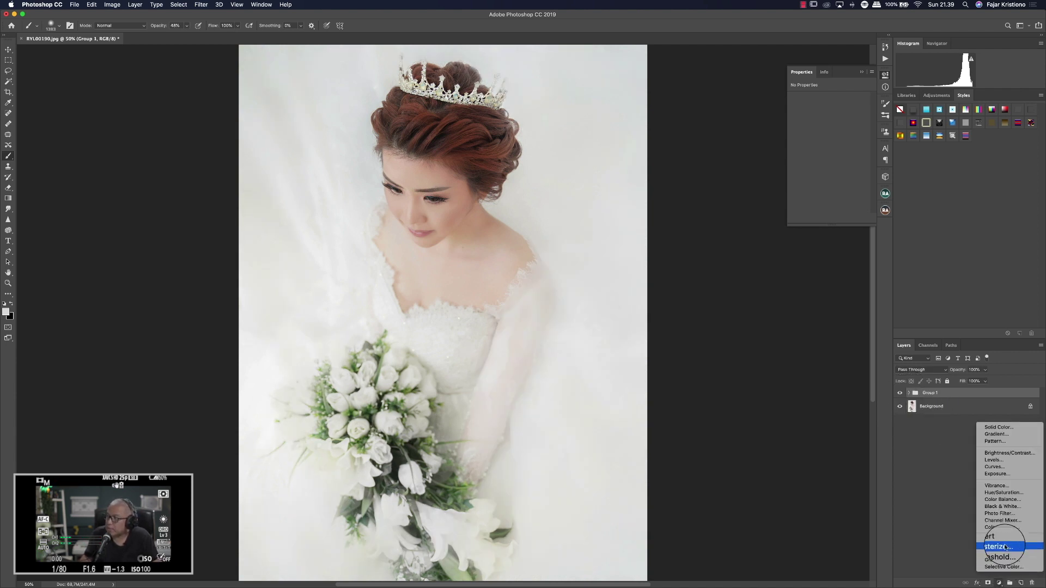
{"action": "left_click", "coordinate": [1000, 461]}
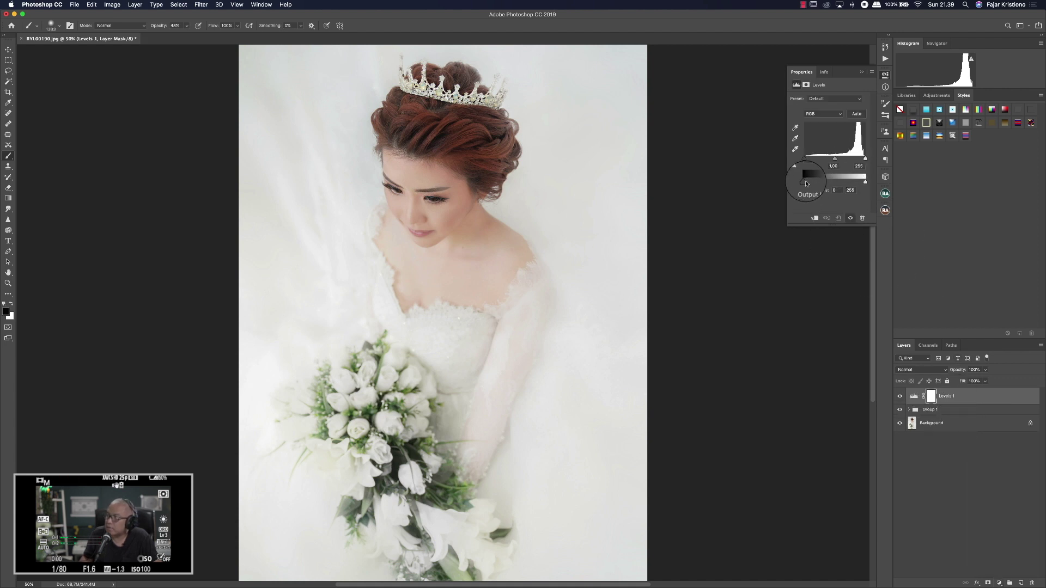
{"action": "mouse_move", "coordinate": [806, 181]}
{"action": "left_mouse_down"}
{"action": "mouse_move", "coordinate": [819, 184]}
{"action": "mouse_move", "coordinate": [808, 183]}
{"action": "left_mouse_up"}
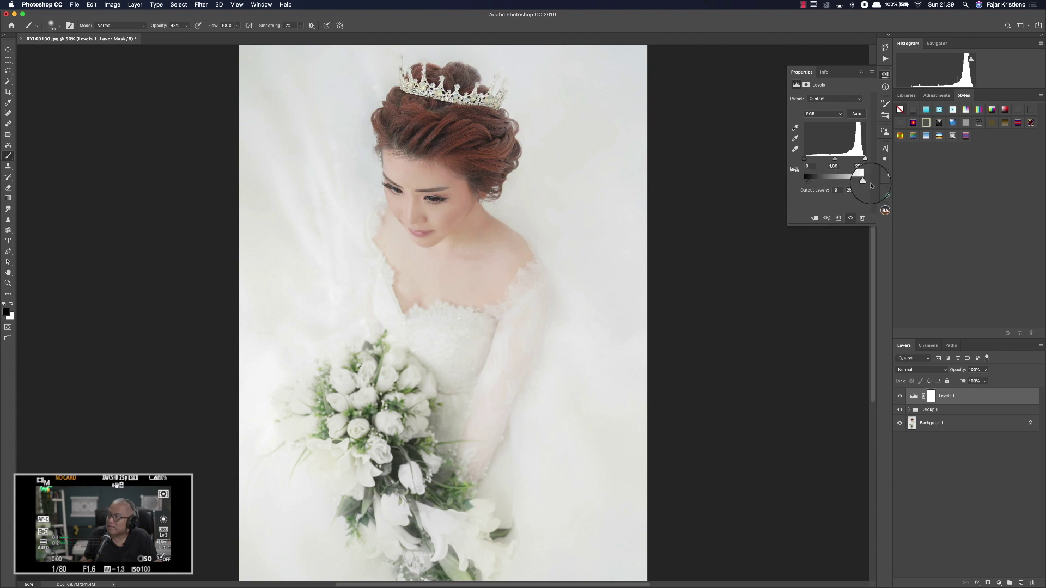
{"action": "left_click_drag", "start_coordinate": [866, 182], "coordinate": [838, 163]}
{"action": "left_click", "coordinate": [907, 343]}
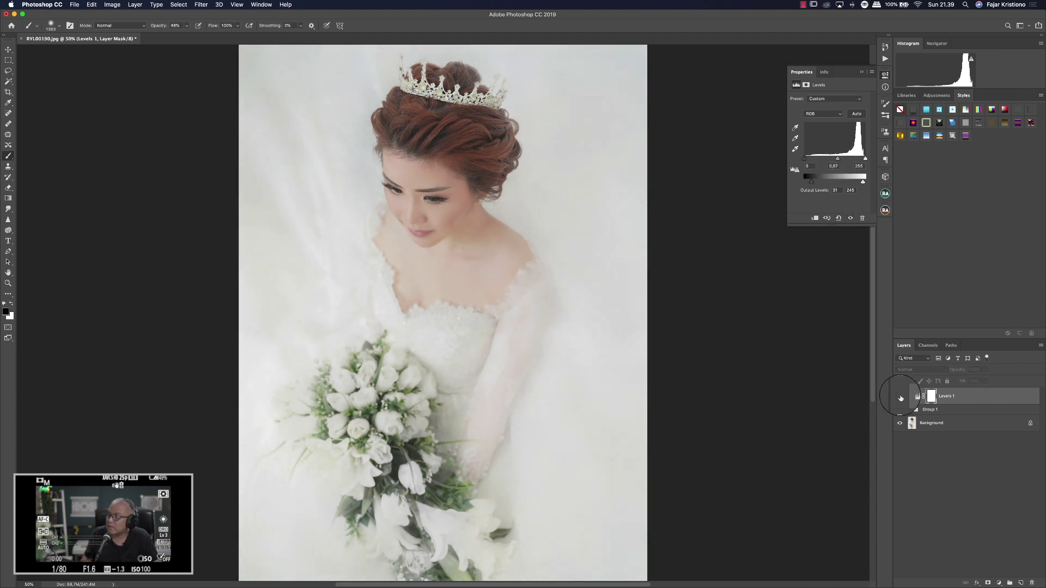
- Compare the portrait with and without Levels 1, and paint black on its mask over the bride's face and neck
{"action": "left_click", "coordinate": [900, 396]}
{"action": "left_click", "coordinate": [900, 397]}
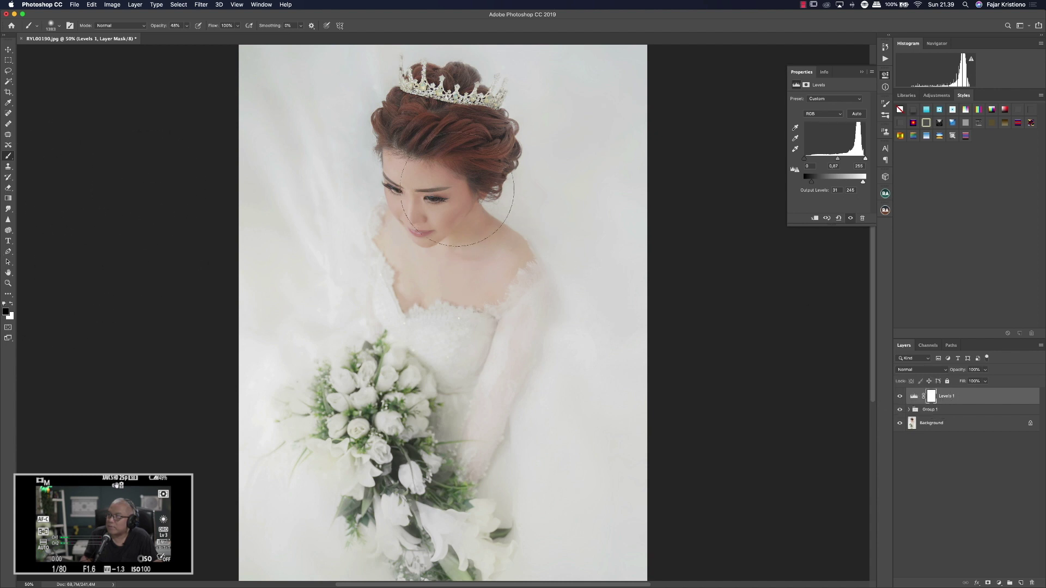
{"action": "mouse_move", "coordinate": [432, 190]}
{"action": "left_mouse_down"}
{"action": "mouse_move", "coordinate": [431, 214]}
{"action": "mouse_move", "coordinate": [425, 190]}
{"action": "left_mouse_up"}
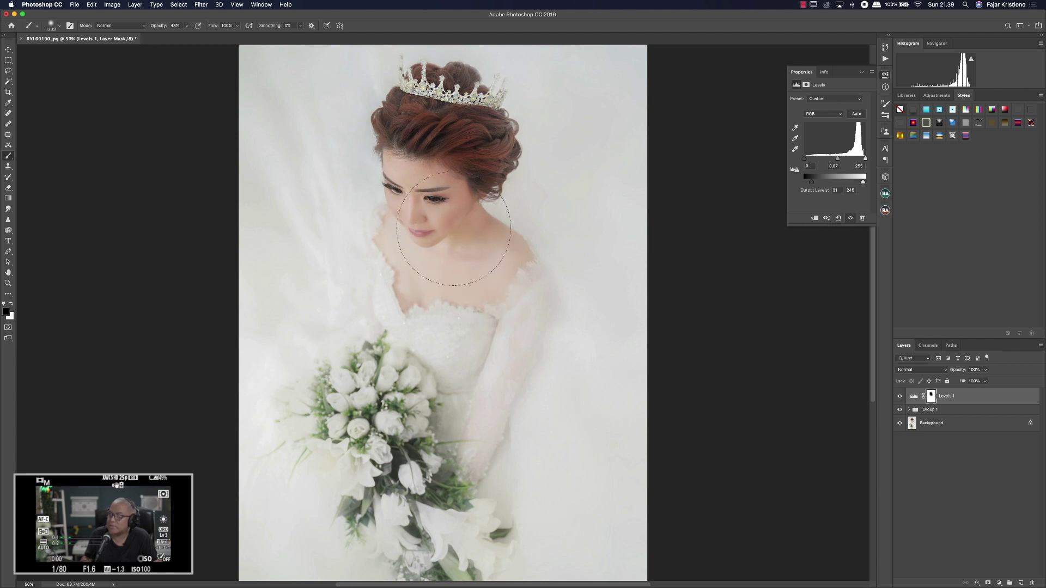
{"action": "left_click_drag", "start_coordinate": [458, 214], "coordinate": [437, 210]}
- Add a second Levels adjustment layer and look through its Red, Green and Blue channel choices
{"action": "left_click", "coordinate": [999, 583]}
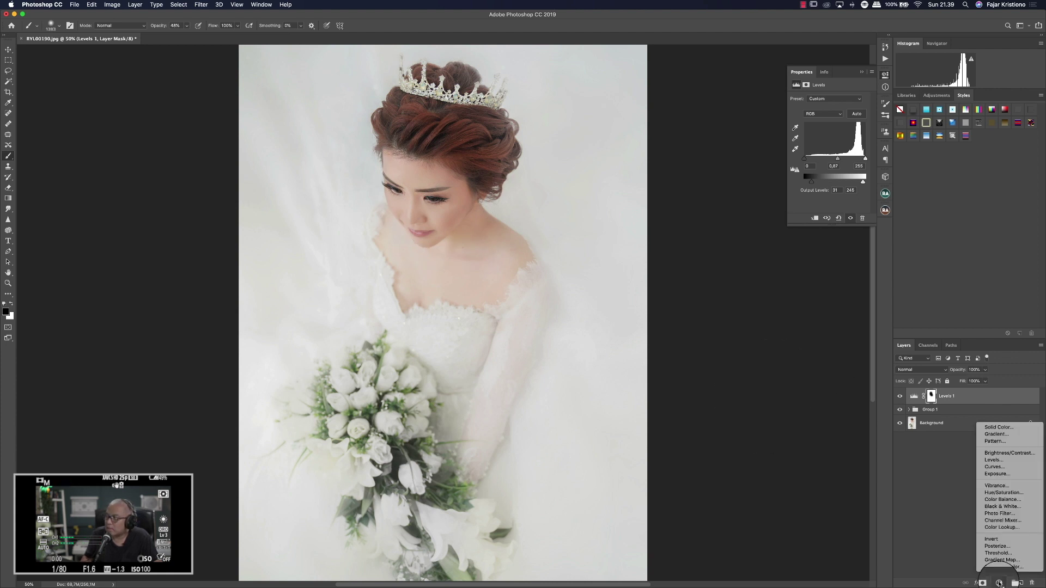
{"action": "left_click", "coordinate": [1001, 460]}
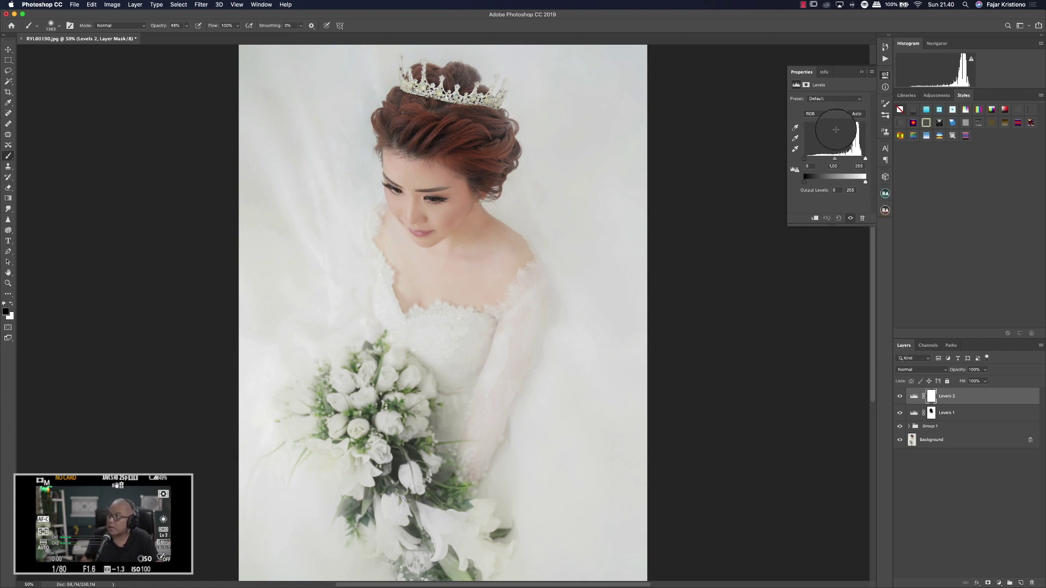
{"action": "left_click", "coordinate": [813, 115]}
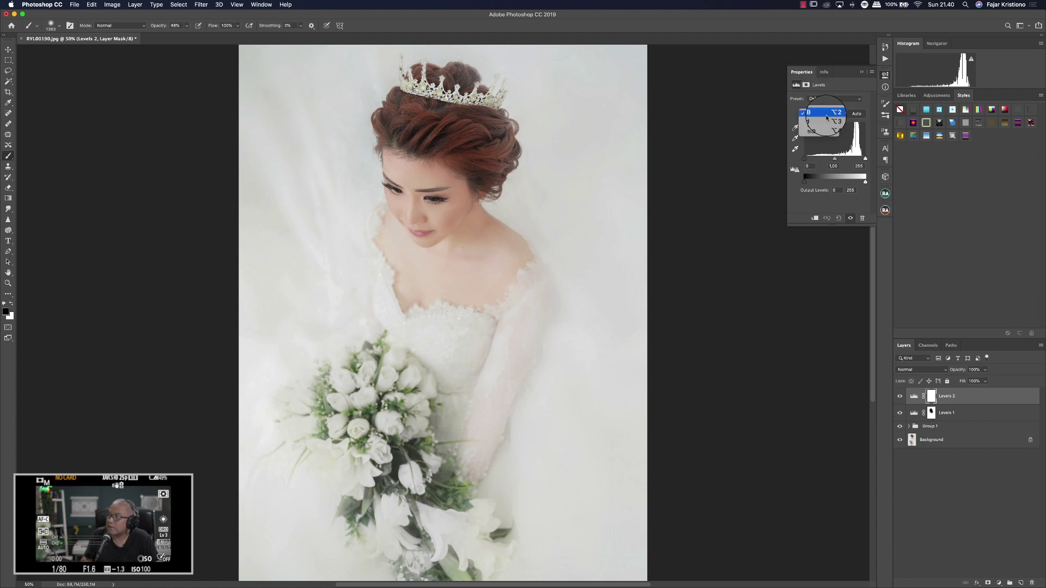
{"action": "left_click", "coordinate": [822, 120]}
{"action": "left_click", "coordinate": [822, 115]}
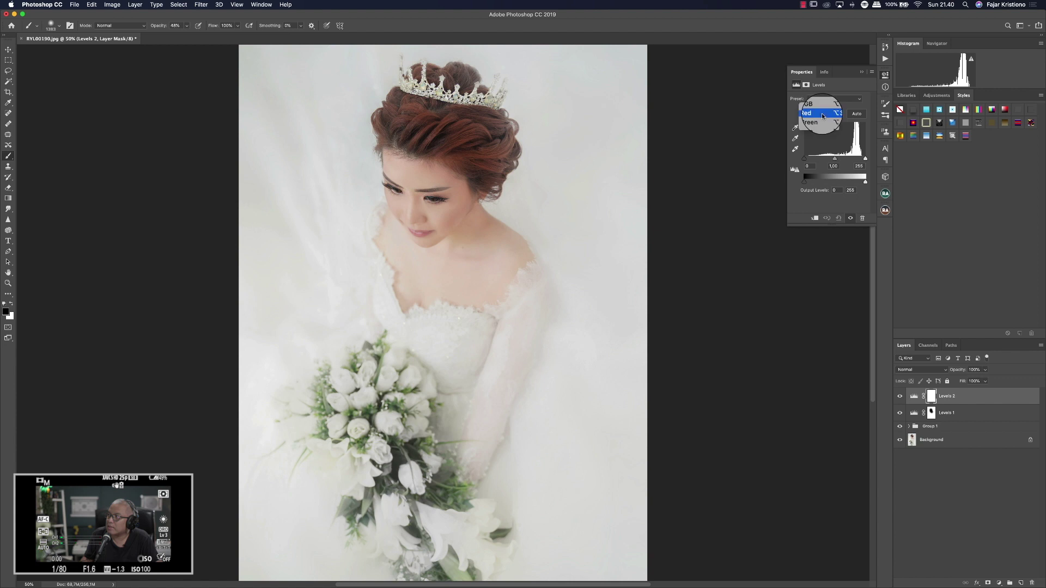
{"action": "left_click", "coordinate": [822, 118]}
{"action": "left_click", "coordinate": [822, 119]}
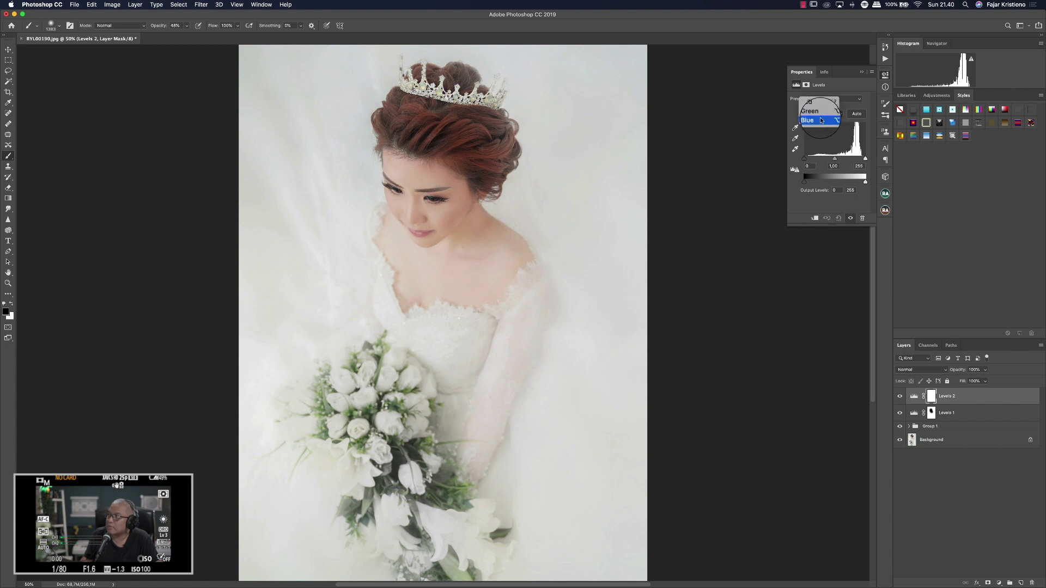
{"action": "left_click", "coordinate": [822, 116]}
{"action": "left_click", "coordinate": [822, 116]}
{"action": "left_click", "coordinate": [821, 116]}
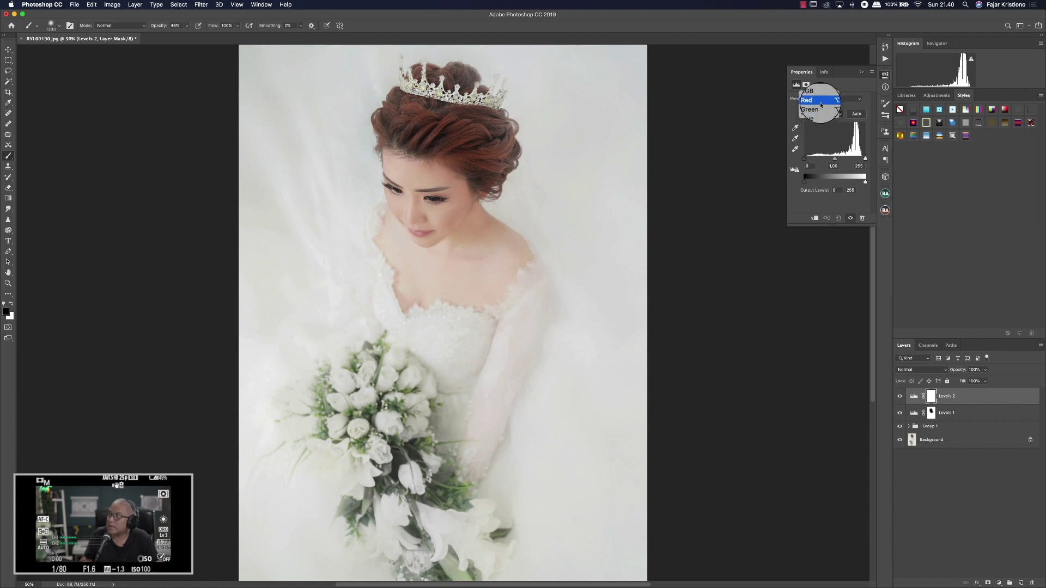
{"action": "left_click", "coordinate": [821, 103]}
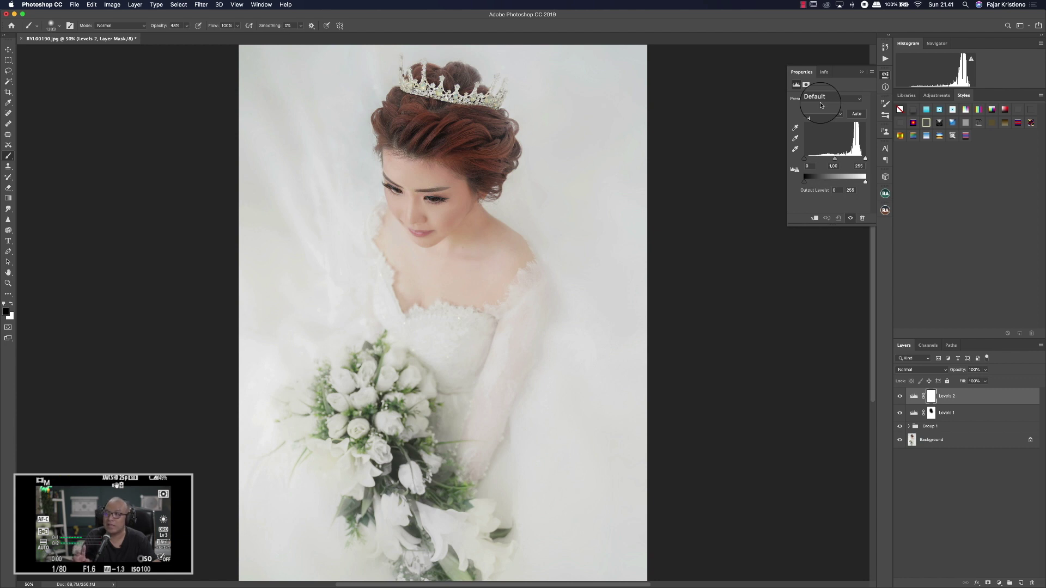
- Set the Red channel's output levels in Levels 2 to 18 and 248
{"action": "left_click", "coordinate": [822, 114]}
{"action": "left_click", "coordinate": [821, 123]}
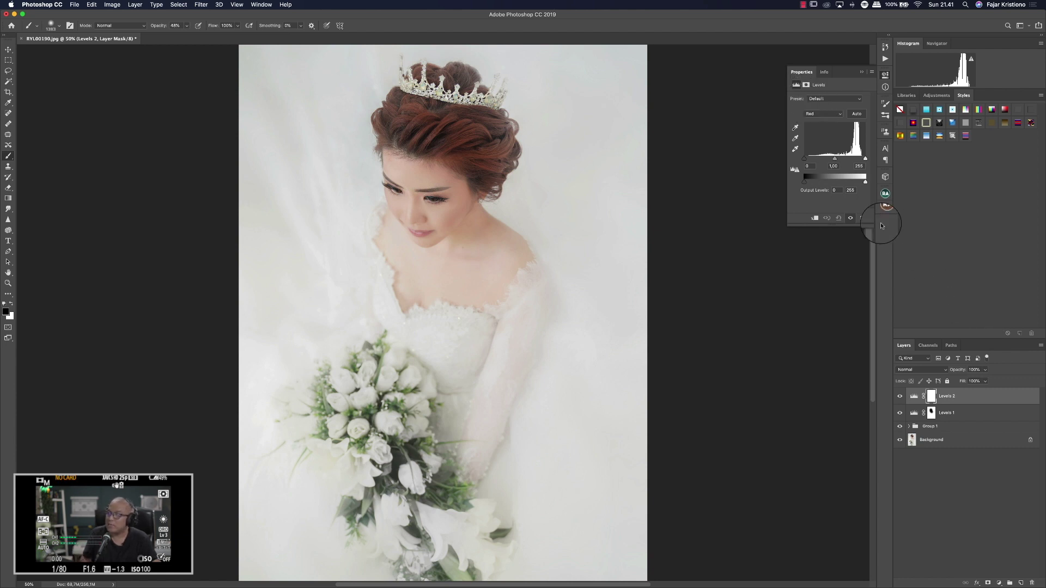
{"action": "left_click", "coordinate": [825, 114]}
{"action": "left_click", "coordinate": [825, 114]}
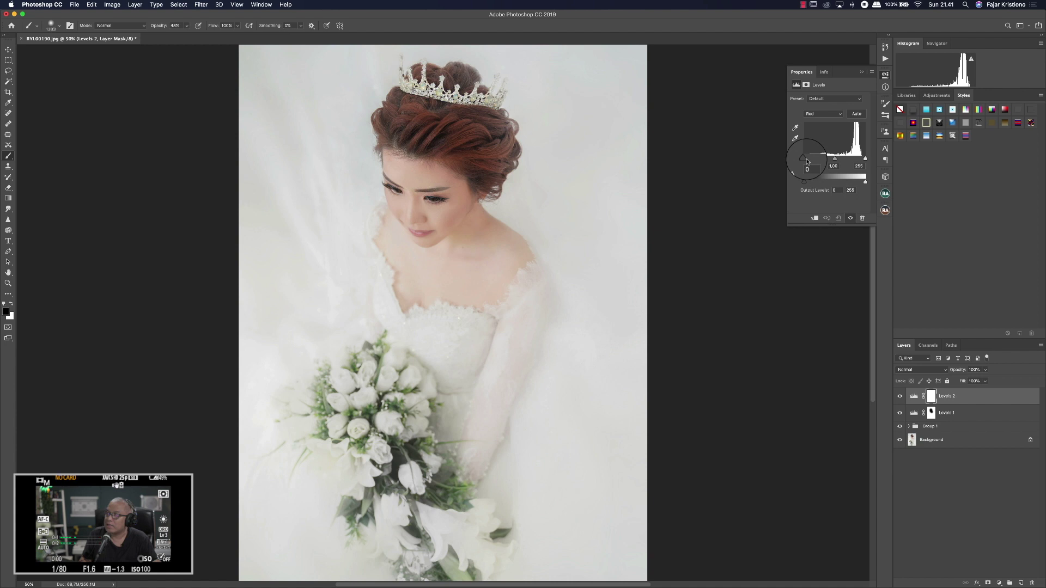
{"action": "left_click_drag", "start_coordinate": [804, 182], "coordinate": [864, 182]}
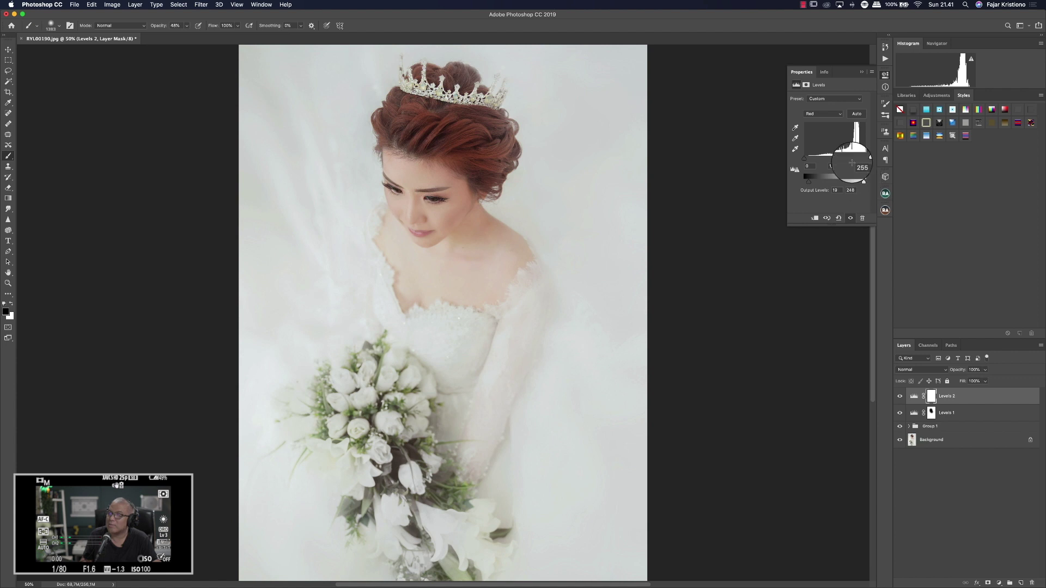
- Set the Green channel's output levels in Levels 2 to 3 and 252
{"action": "left_click", "coordinate": [822, 113]}
{"action": "left_click", "coordinate": [820, 124]}
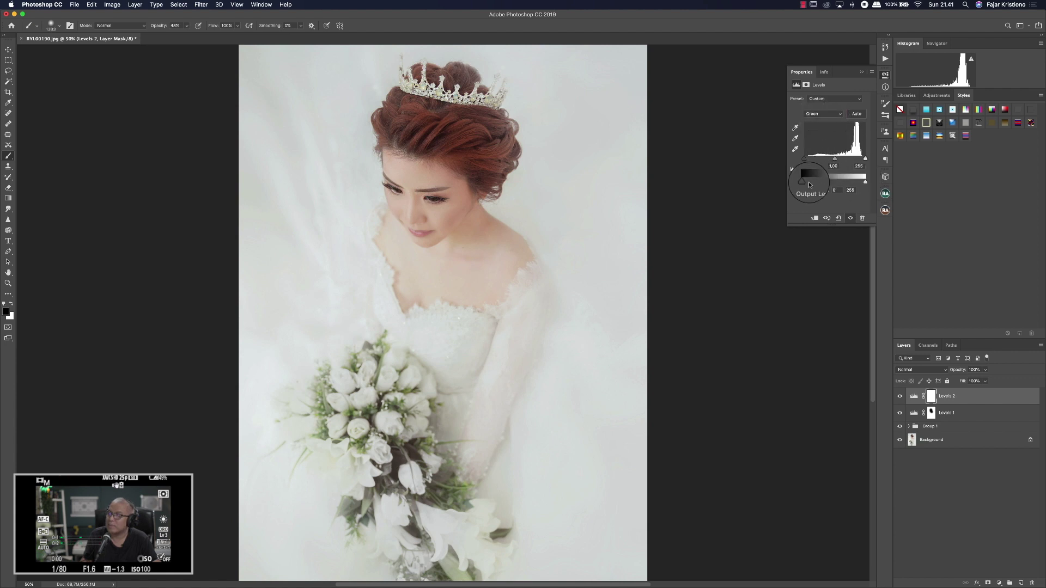
{"action": "left_click_drag", "start_coordinate": [809, 185], "coordinate": [806, 184]}
{"action": "left_click", "coordinate": [866, 182]}
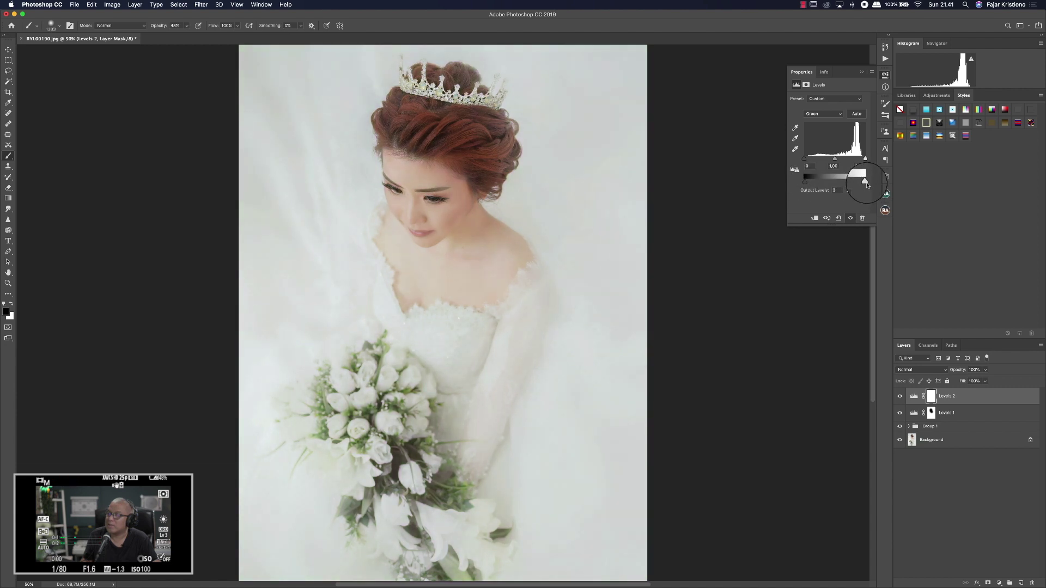
{"action": "mouse_move", "coordinate": [867, 185]}
{"action": "left_mouse_down"}
{"action": "mouse_move", "coordinate": [842, 186]}
{"action": "mouse_move", "coordinate": [865, 186]}
{"action": "left_mouse_up"}
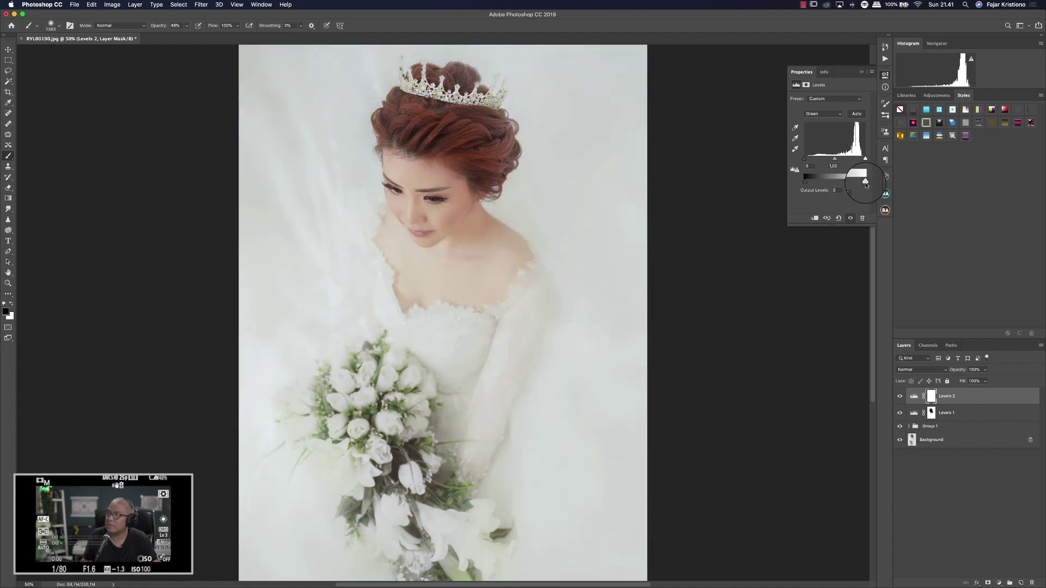
- Raise the Blue channel's black output level slightly in Levels 2 and lower its white output level to 252
{"action": "left_click", "coordinate": [825, 113]}
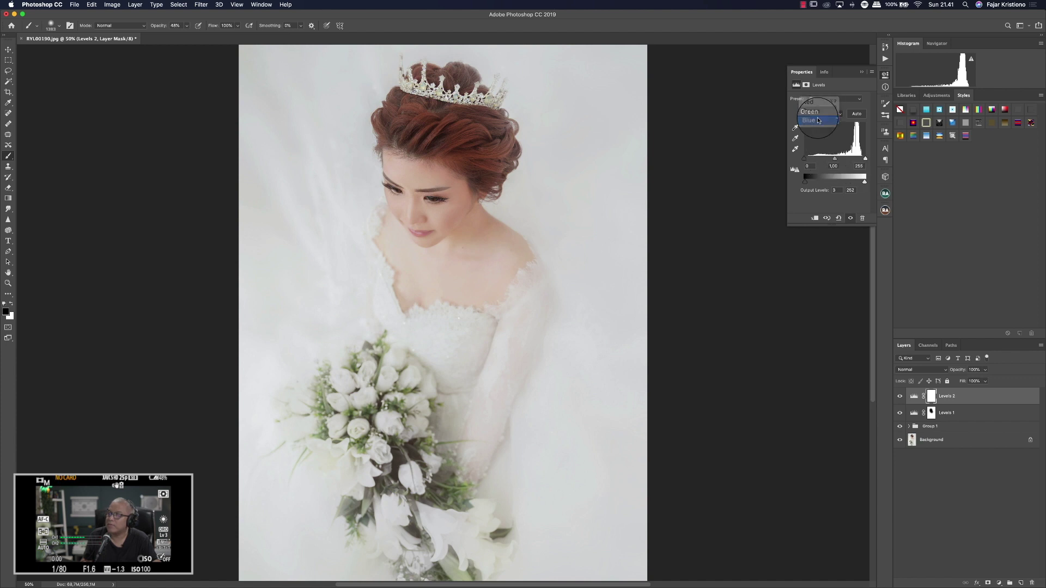
{"action": "left_click", "coordinate": [819, 120]}
{"action": "left_click_drag", "start_coordinate": [805, 182], "coordinate": [865, 186]}
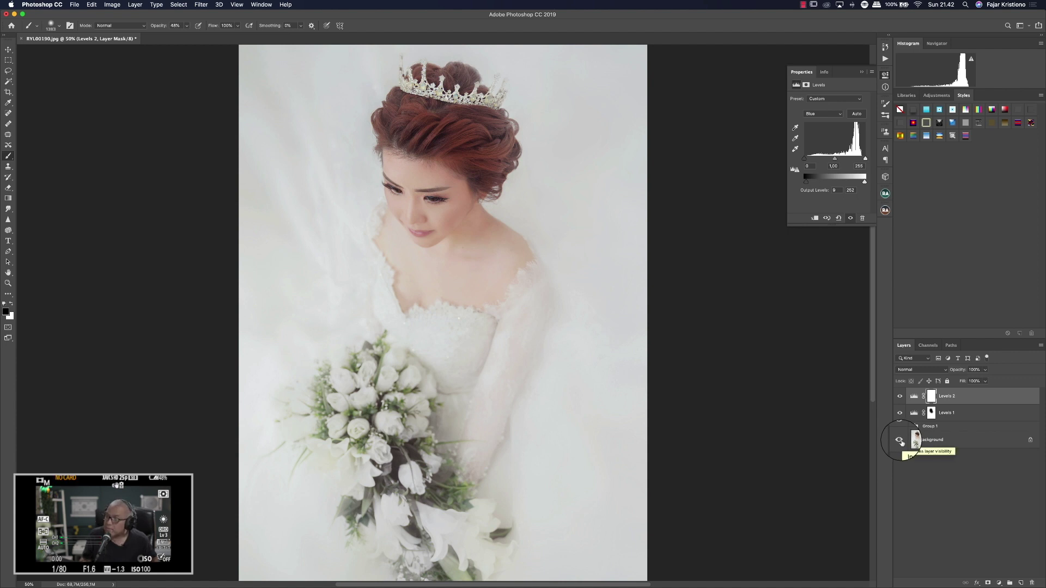
- Compare the original Background with the fully edited portrait by toggling all the other layers' visibility
{"action": "left_click", "coordinate": [900, 440], "text": "alt"}
{"action": "left_click", "coordinate": [900, 440], "text": "alt"}
{"action": "left_click", "coordinate": [900, 440], "text": "alt"}
{"action": "left_click", "coordinate": [900, 441], "text": "alt"}
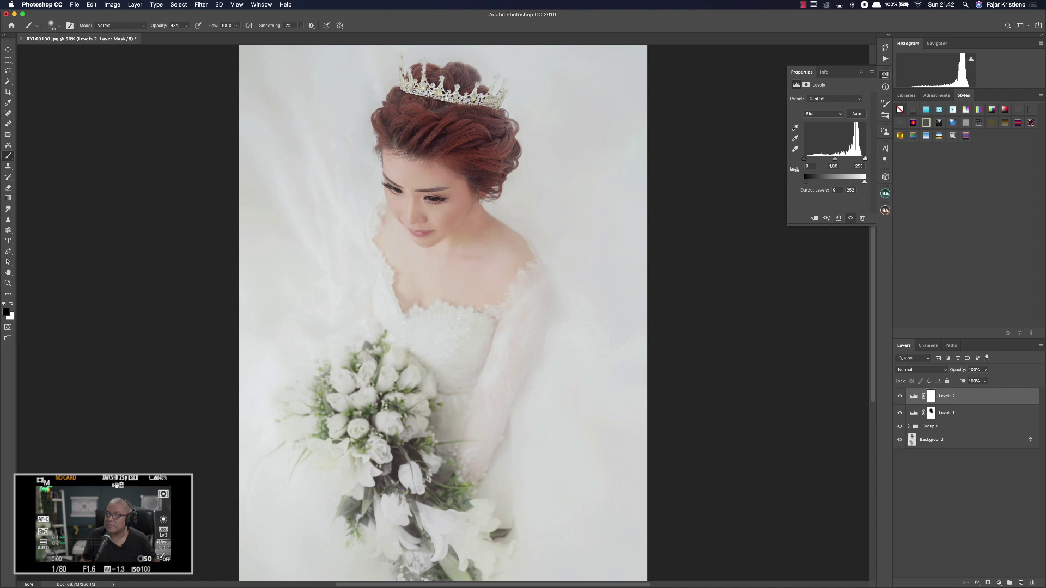